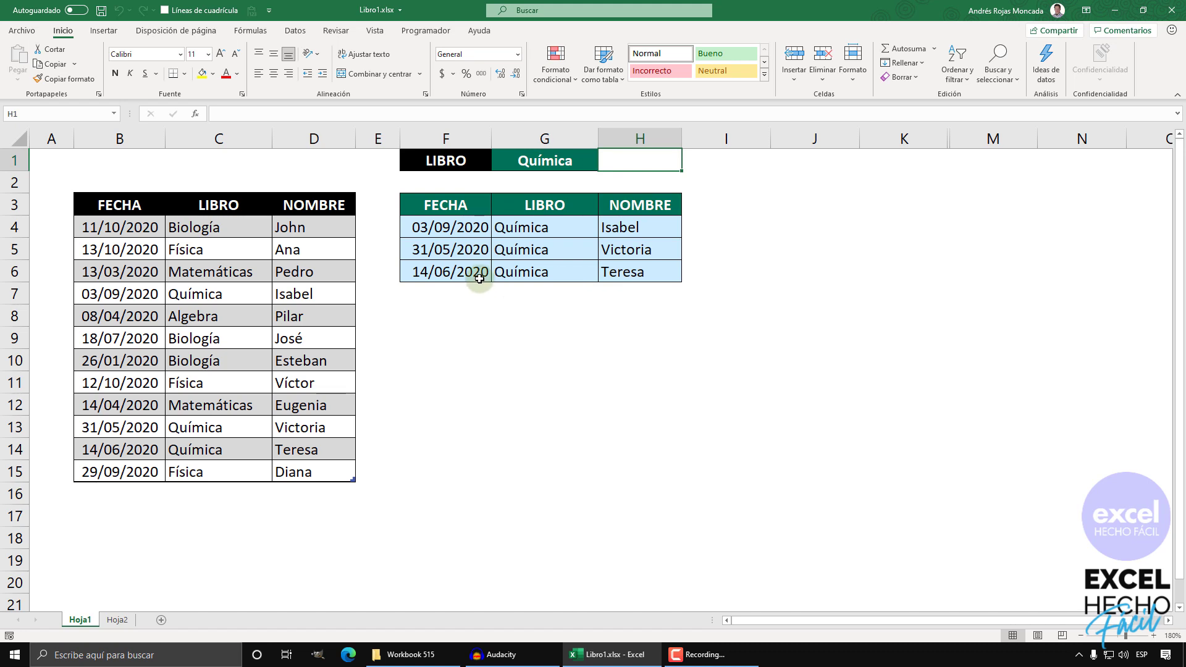
Step: Switch the G1 book through Algebra, Física and Matemáticas, then back to Química
left_click(547, 162)
left_click(603, 164)
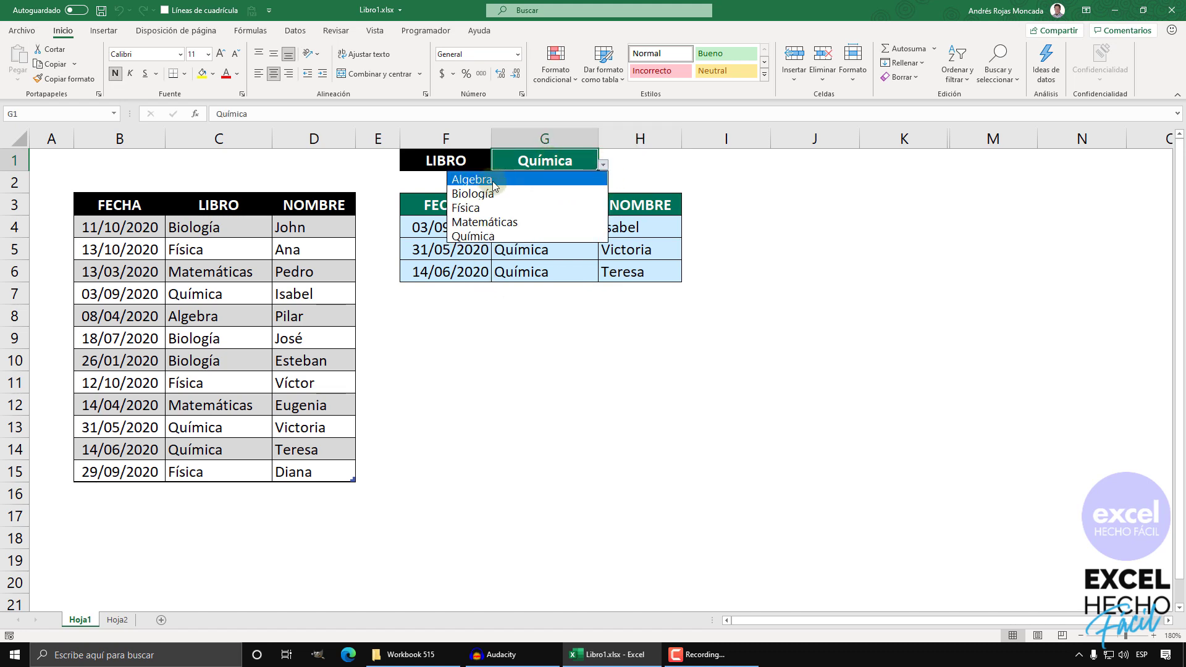
left_click(491, 181)
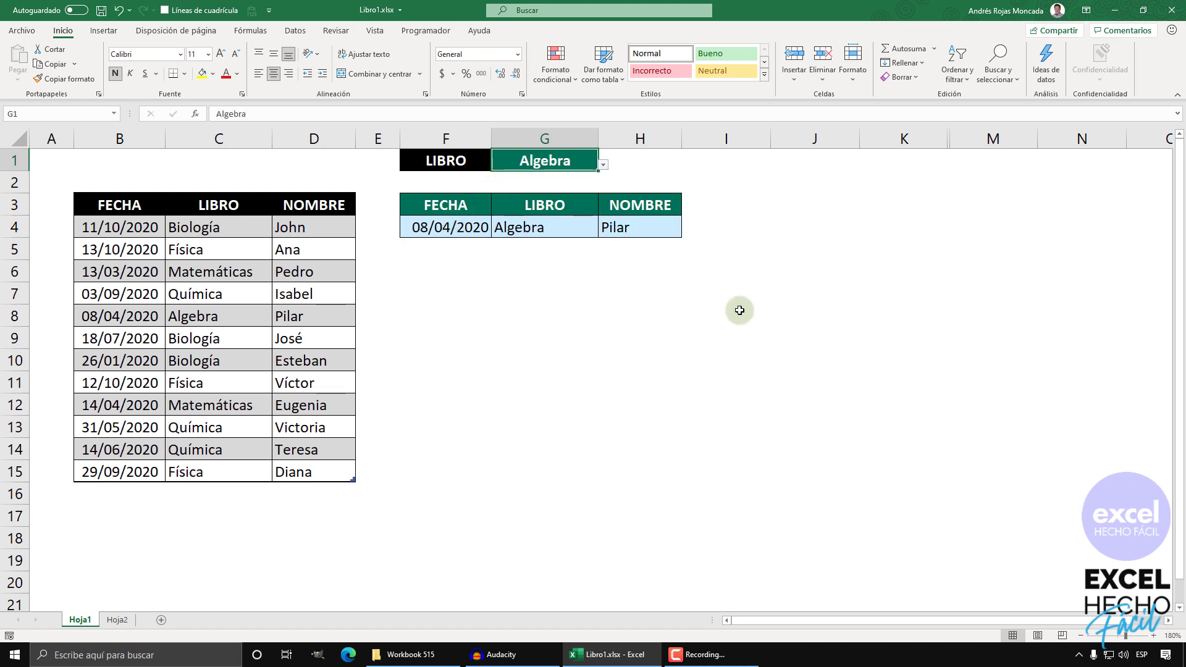
left_click(603, 165)
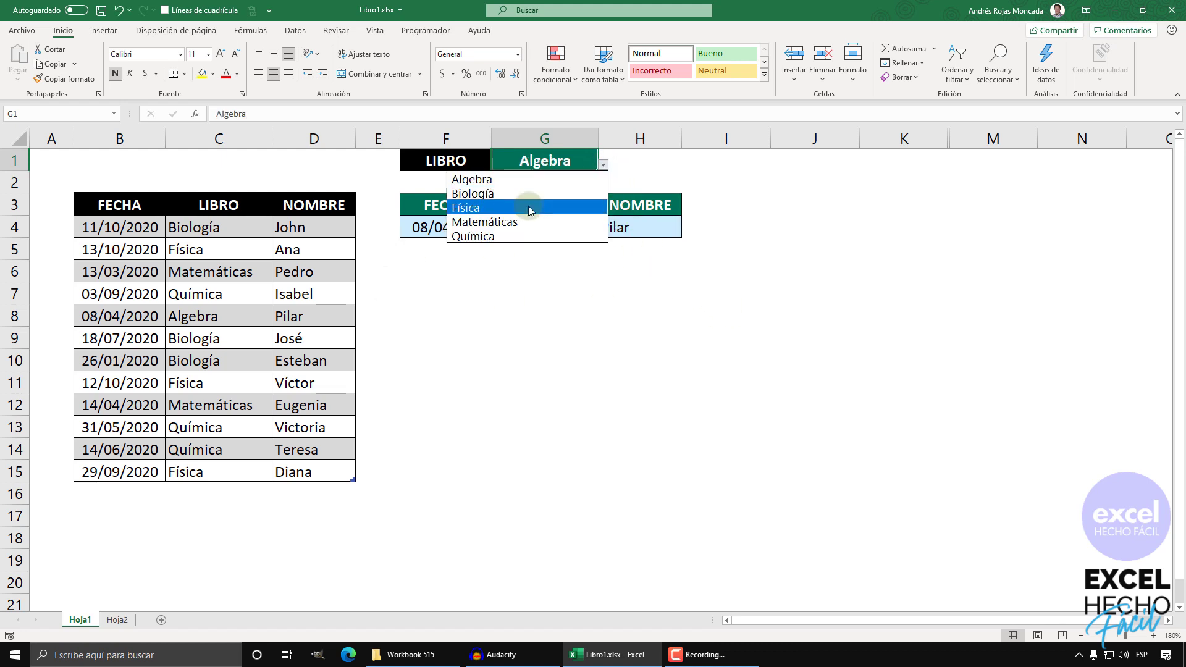
left_click(527, 207)
left_click(603, 165)
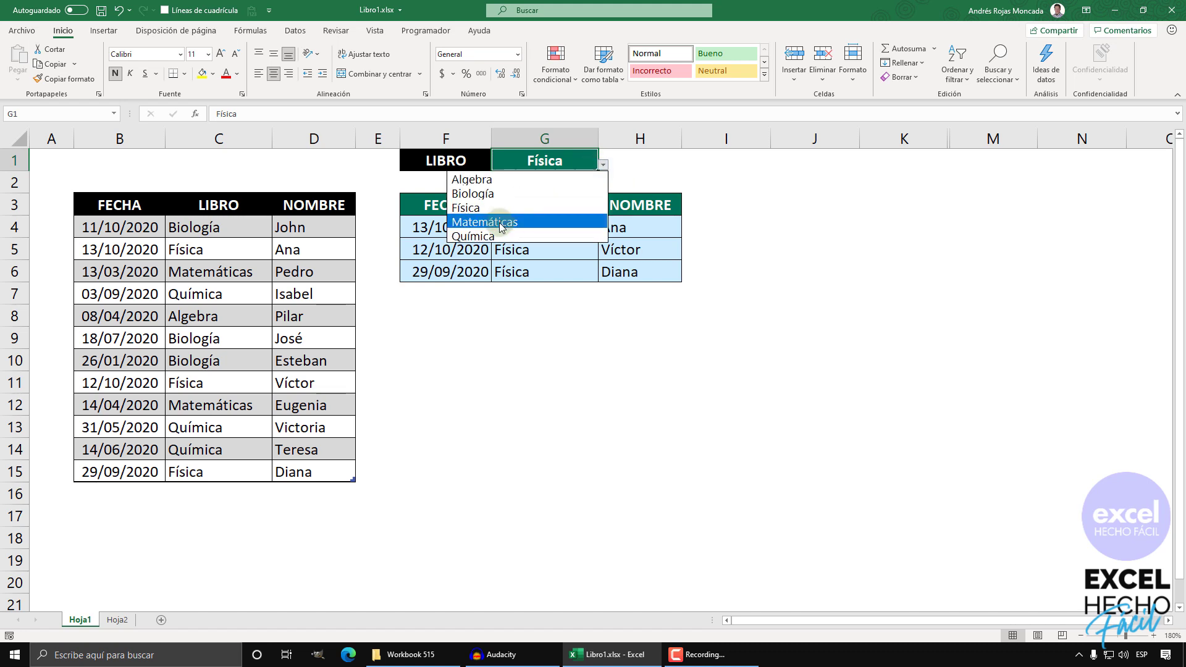
left_click(499, 221)
left_click(602, 167)
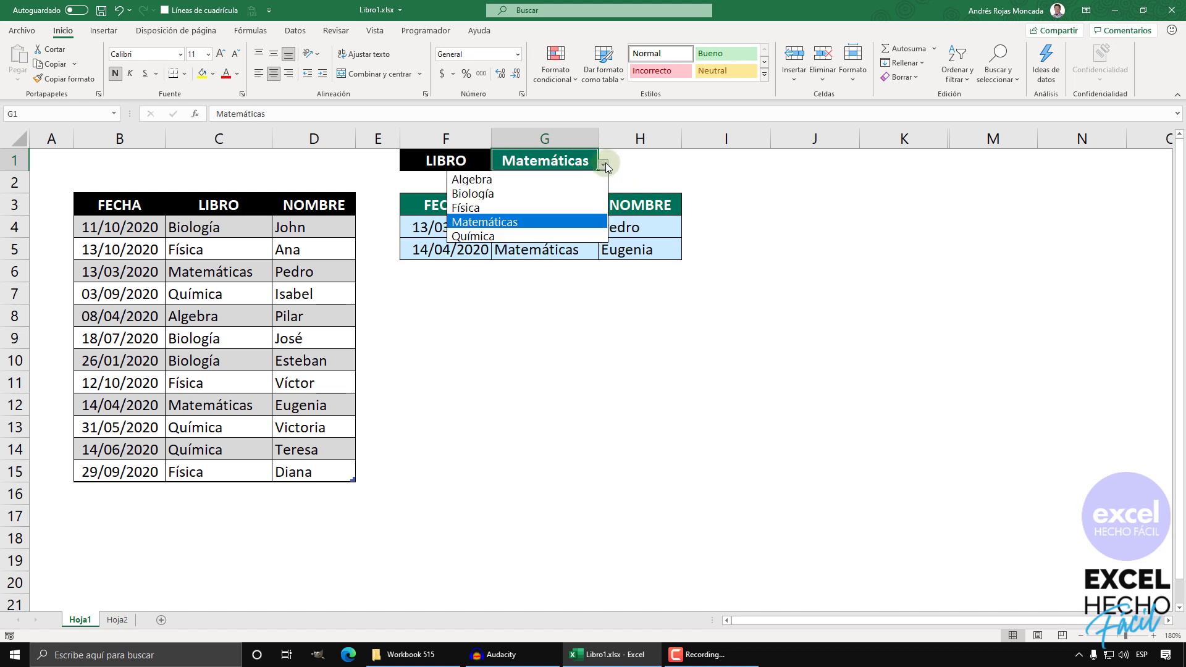
left_click(523, 236)
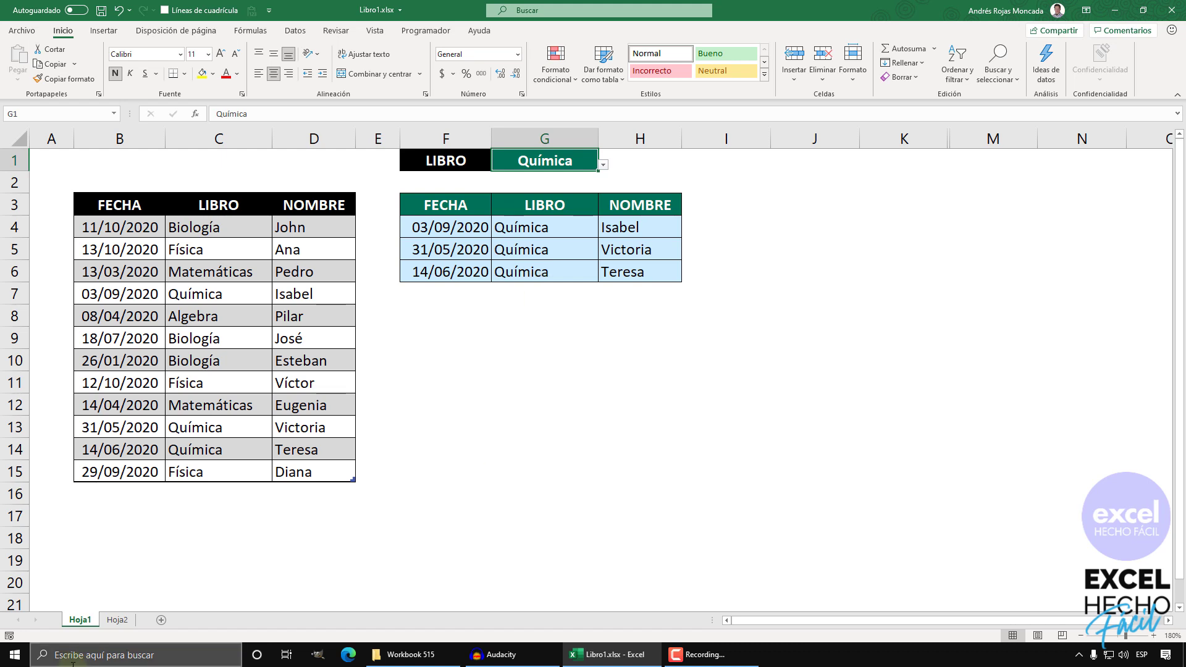
Step: On Hoja2, start a =FILTRAR formula in F4 using the BD_3 table as the array
left_click(115, 620)
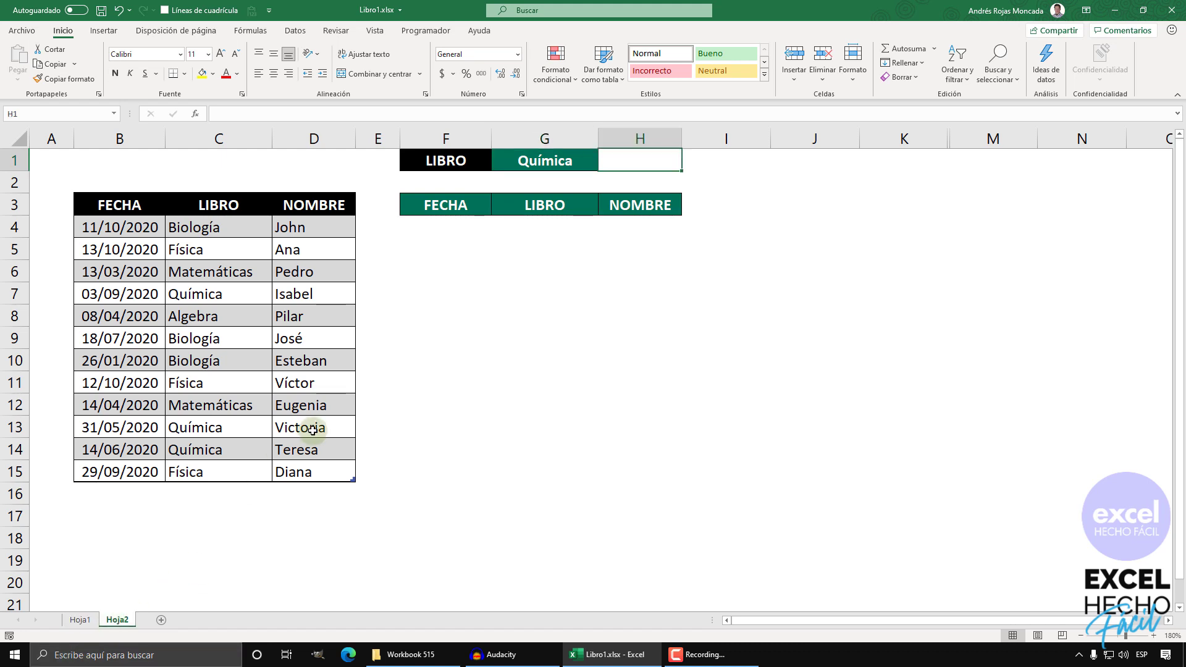
left_click(426, 230)
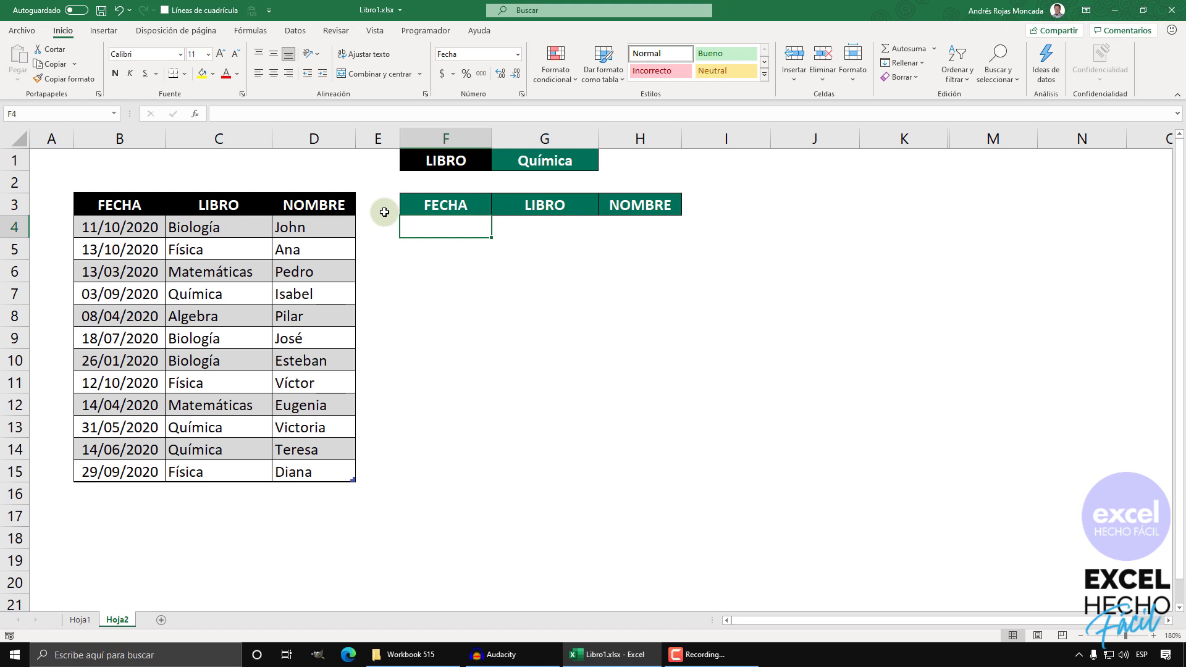
type("=")
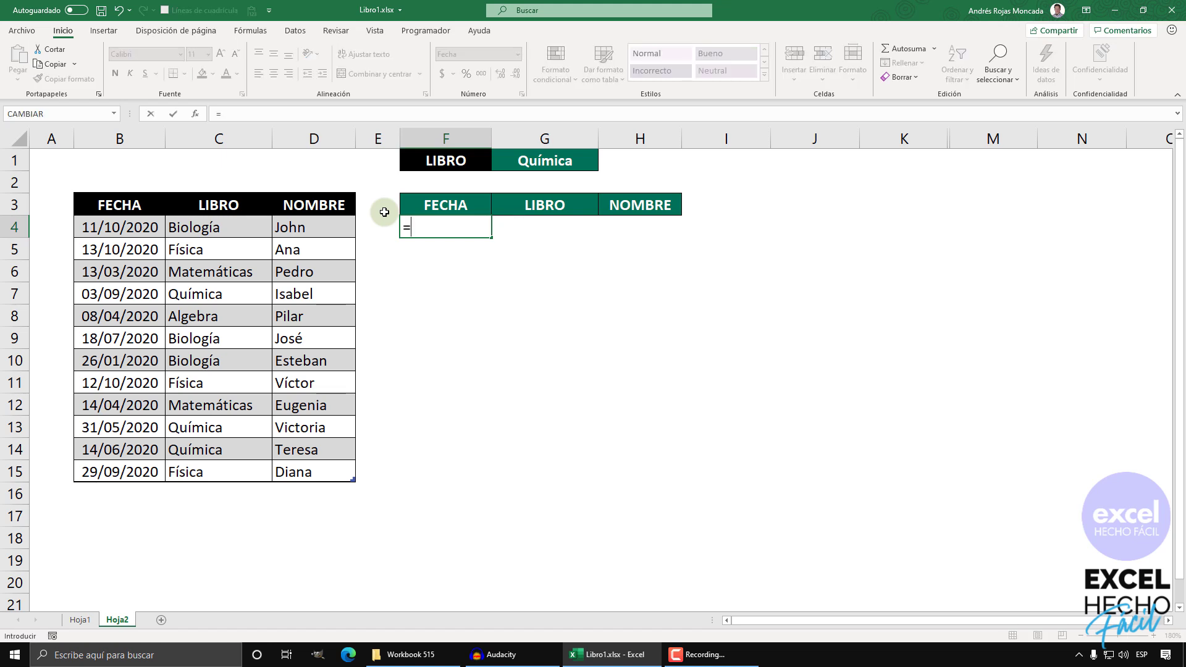
type("fil")
key("Down")
key("Down")
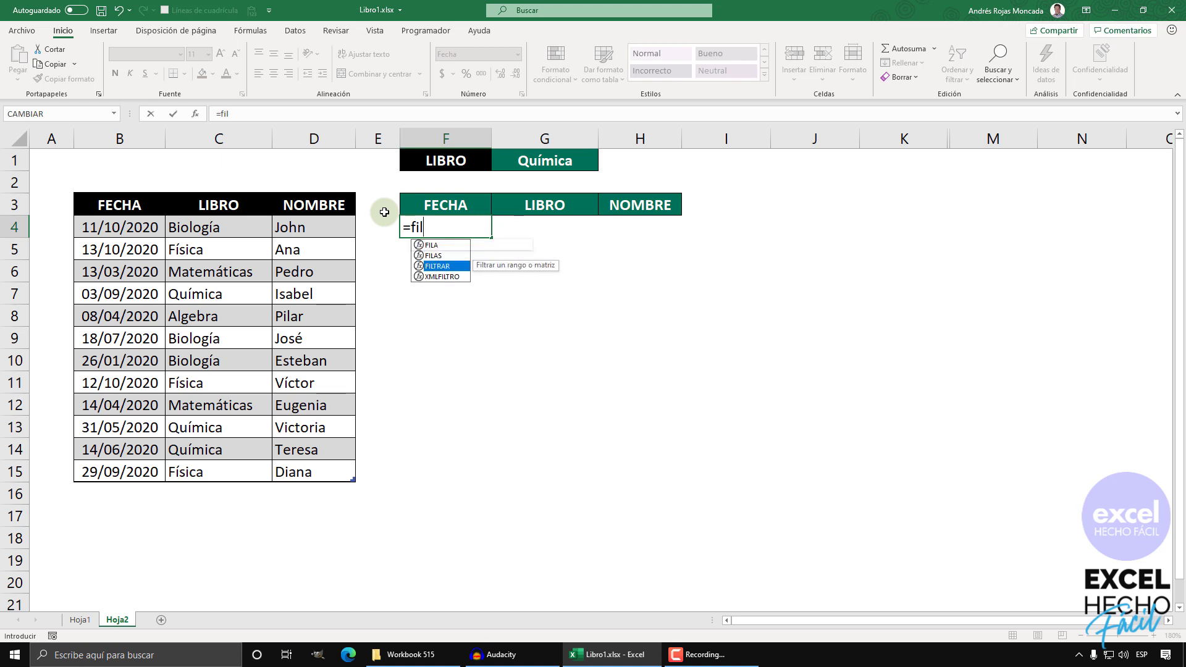
key("Tab")
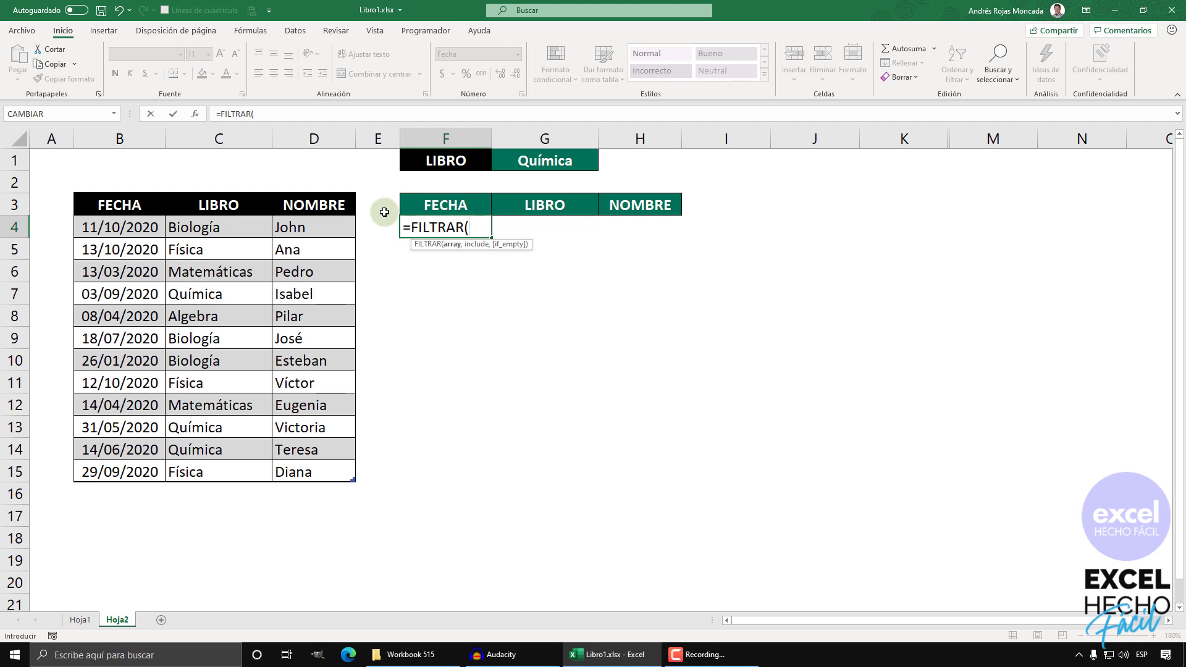
mouse_move(519, 243)
left_mouse_down()
mouse_move(500, 202)
mouse_move(509, 184)
left_mouse_up()
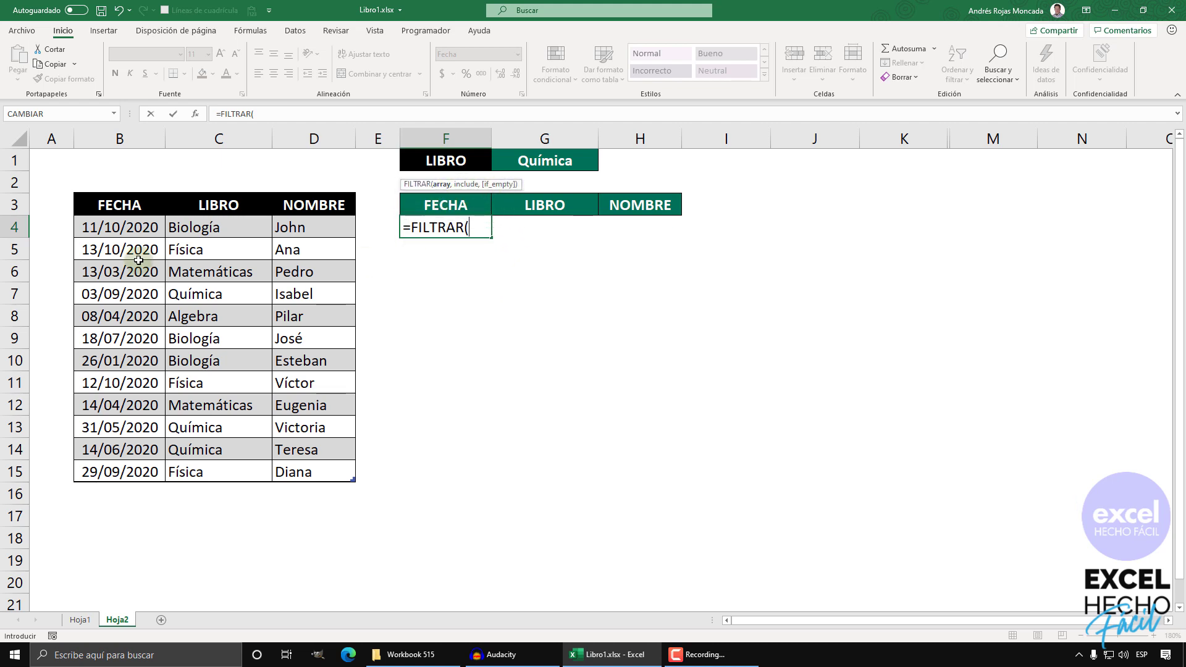
left_click(75, 190)
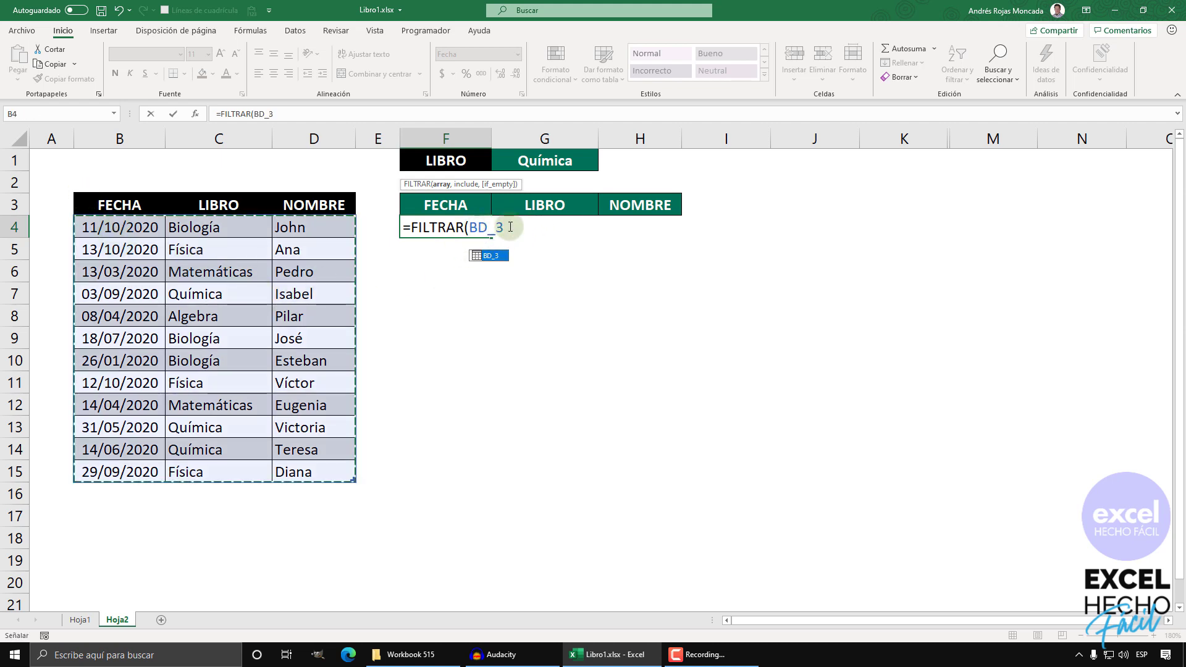
Step: Cancel the formula and rename the book table from BD_3 to BaseDatos
key("Escape")
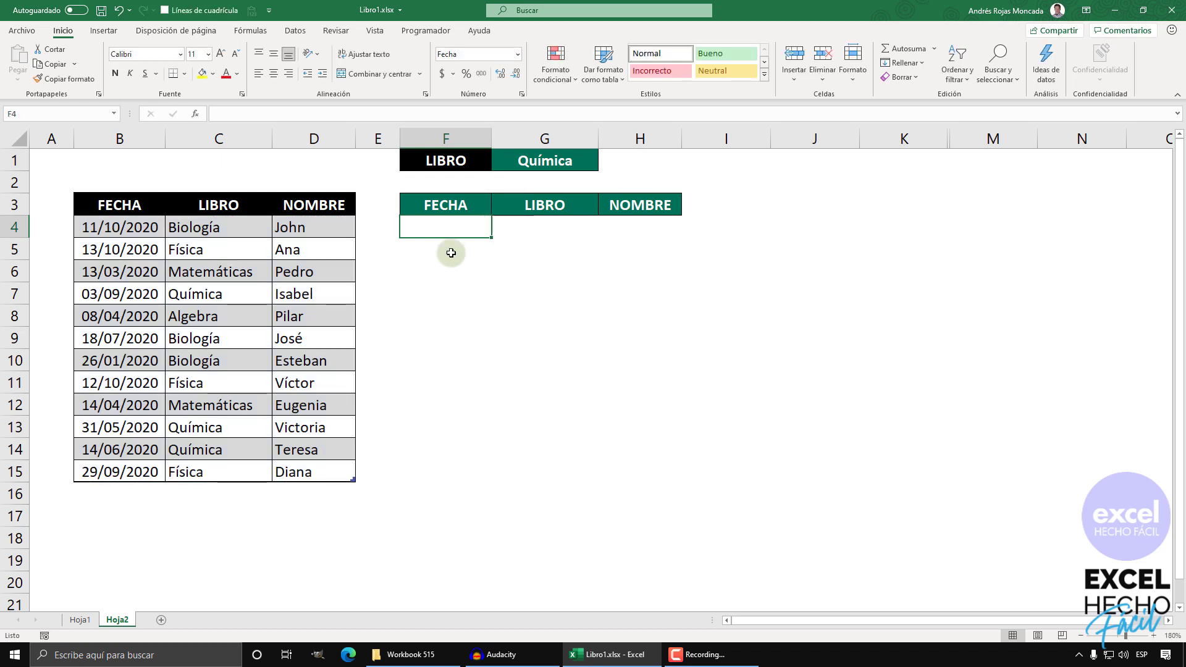
left_click(168, 245)
left_click(537, 30)
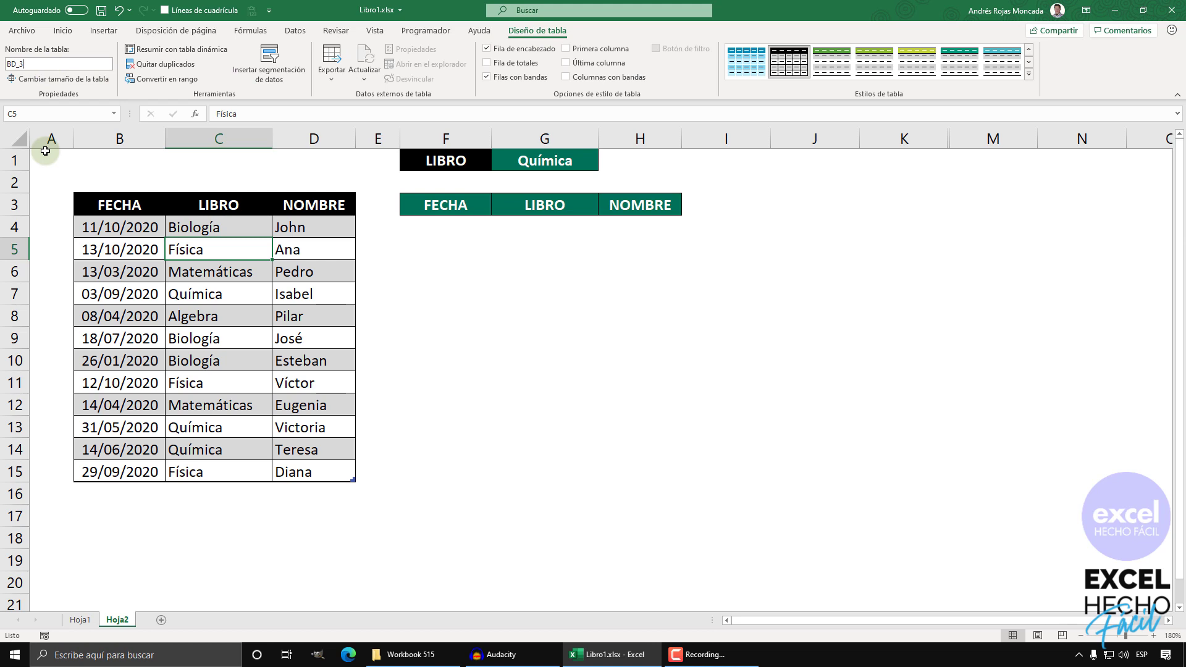
key("BackSpace")
key("BackSpace")
key("BackSpace")
type("Datos")
key("Return")
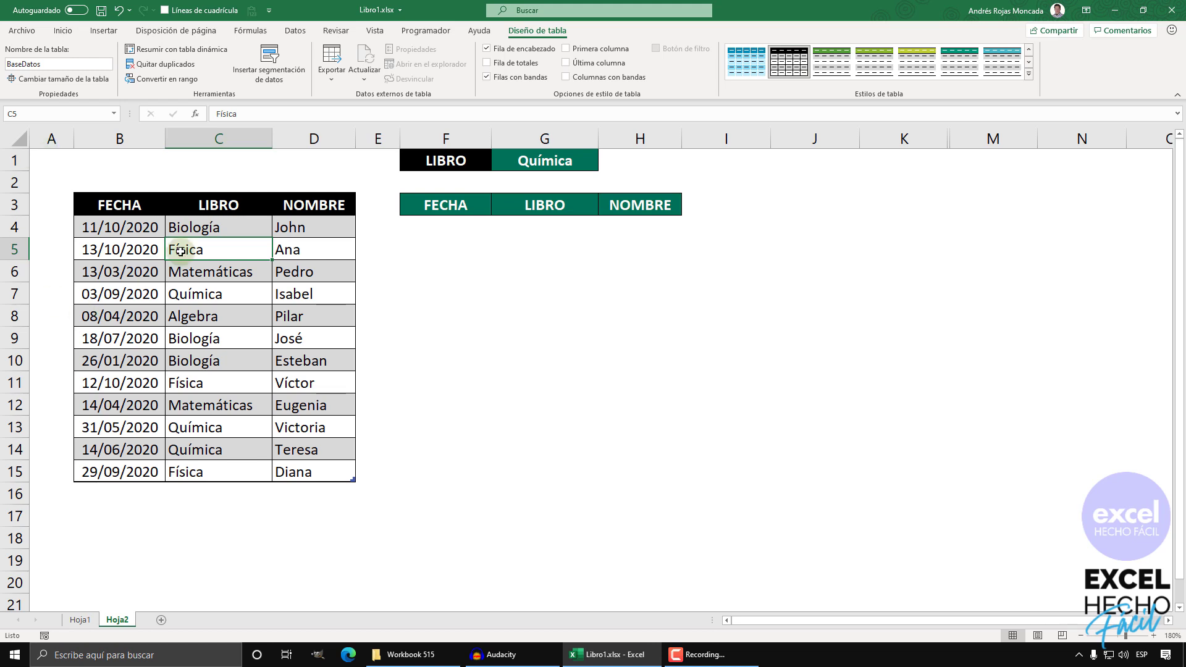
Step: Start a fresh =FILTRAR( formula in cell F4
left_click(463, 233)
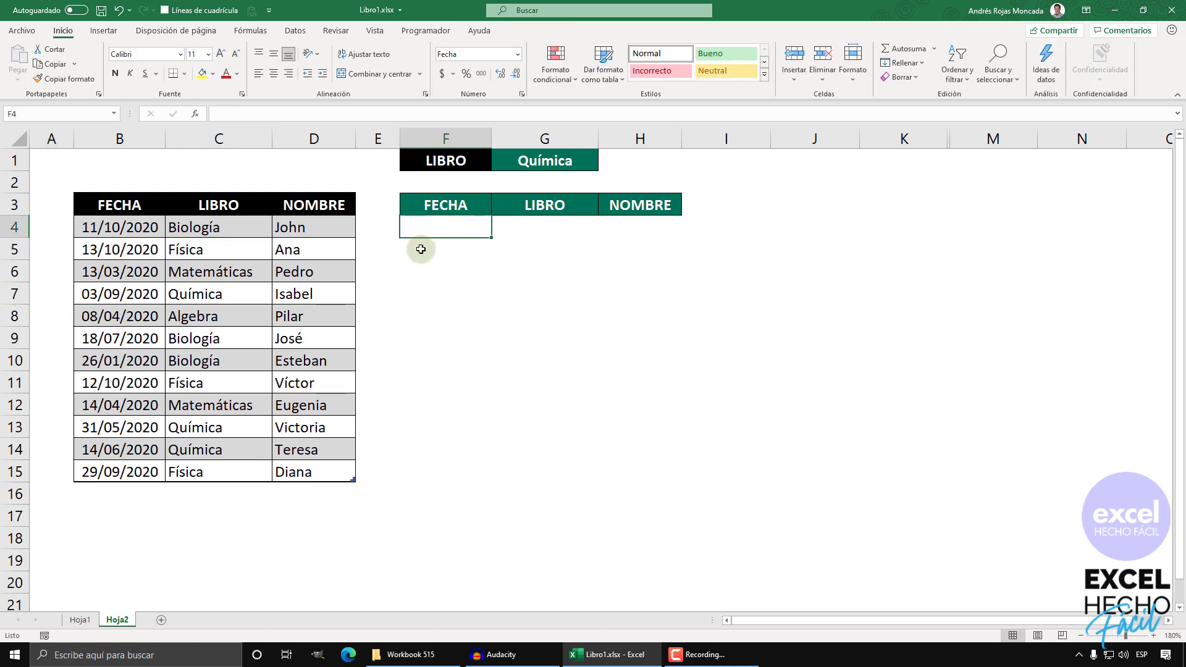
type("?")
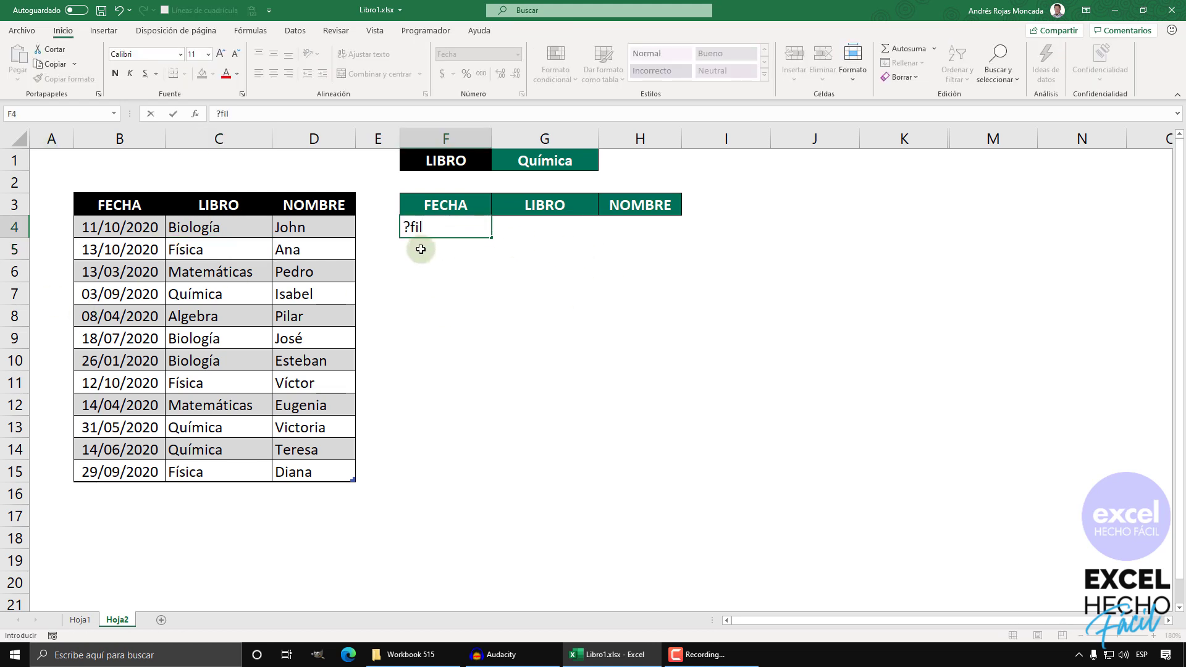
key("BackSpace")
type("=fil")
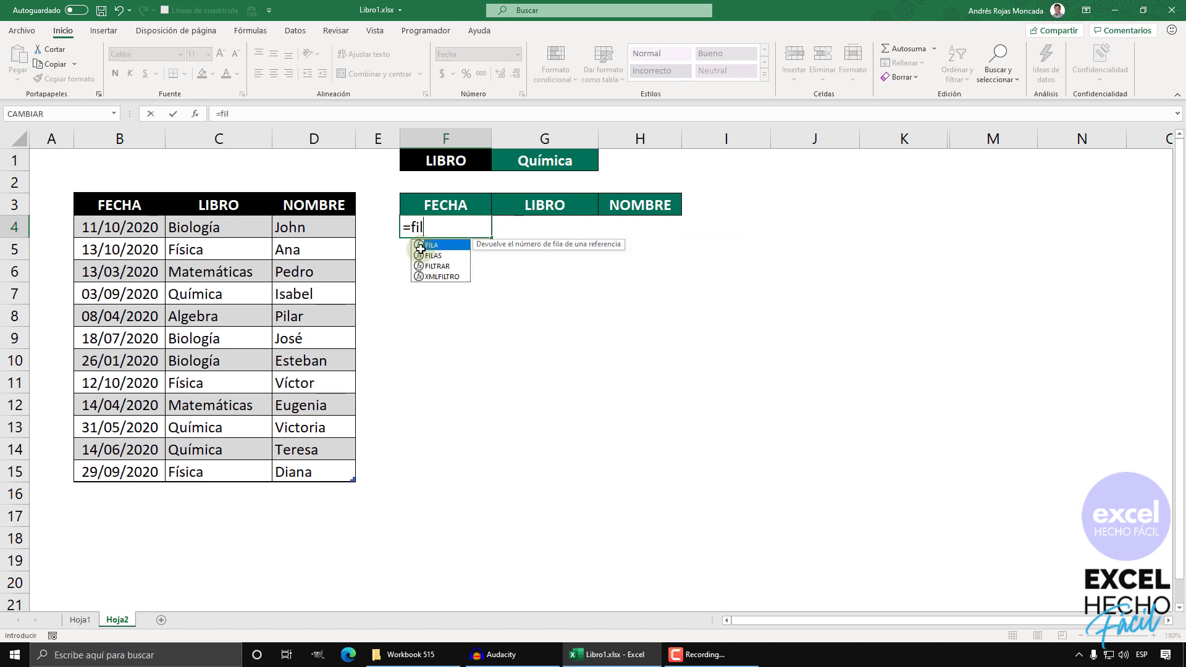
key("Down")
key("Tab")
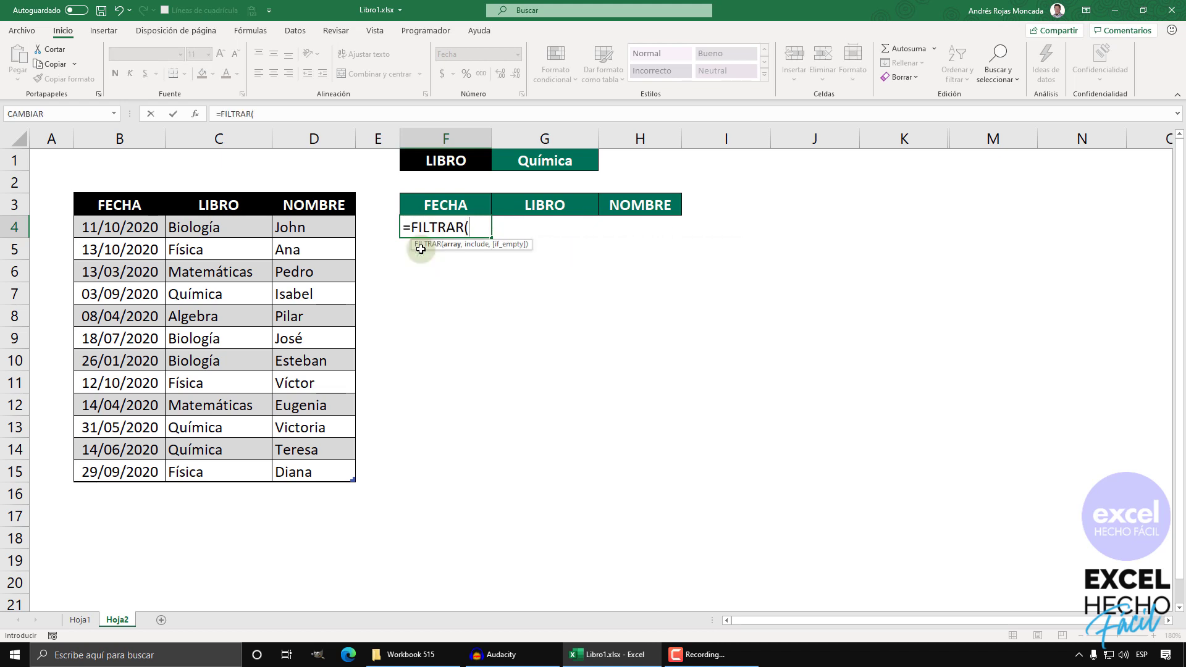
Step: Complete F4 as =FILTRAR(BaseDatos,BaseDatos[LIBRO]=G1) so the three Química records spill
left_click_drag(478, 219, 504, 174)
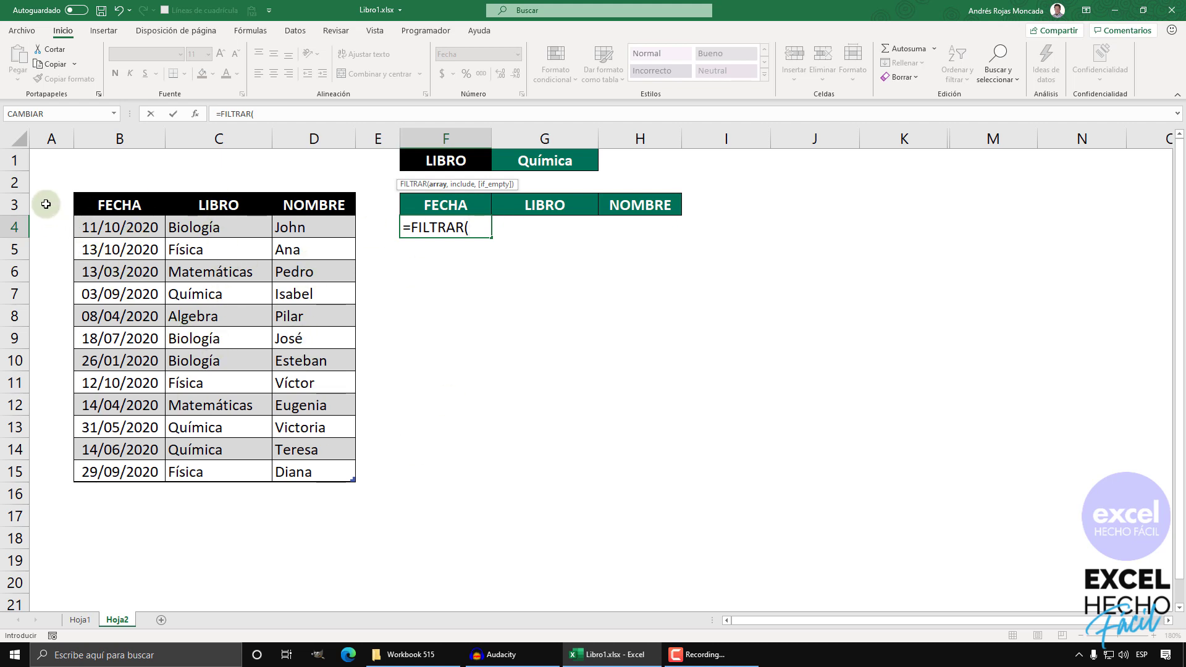
left_click(79, 196)
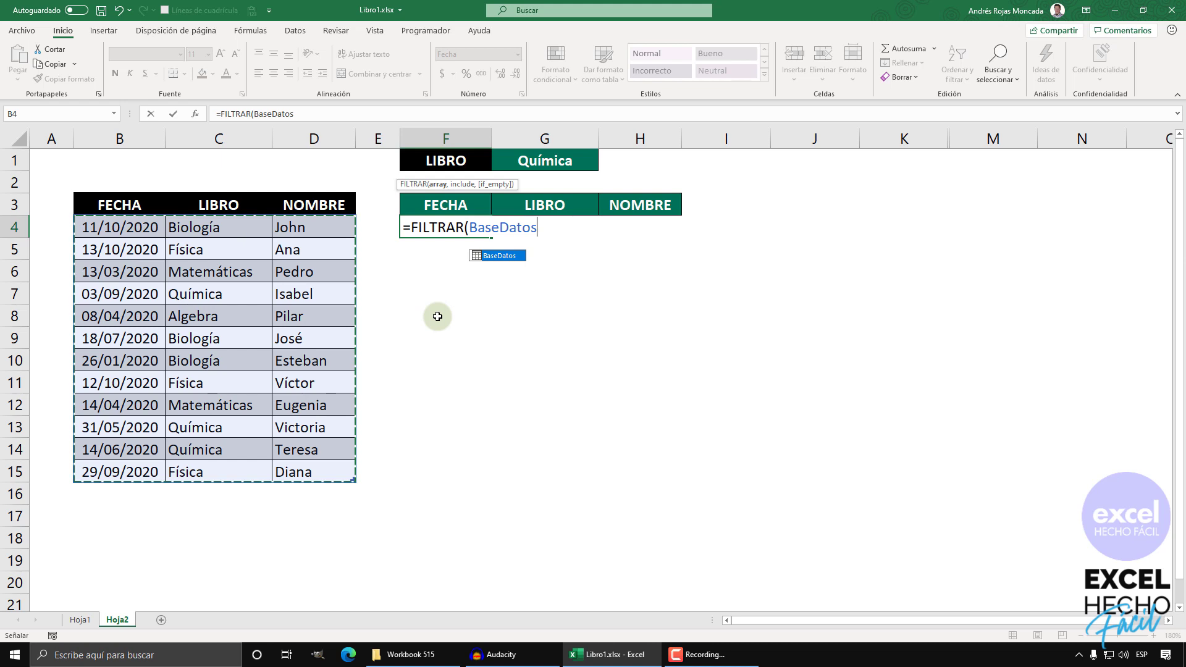
type(",")
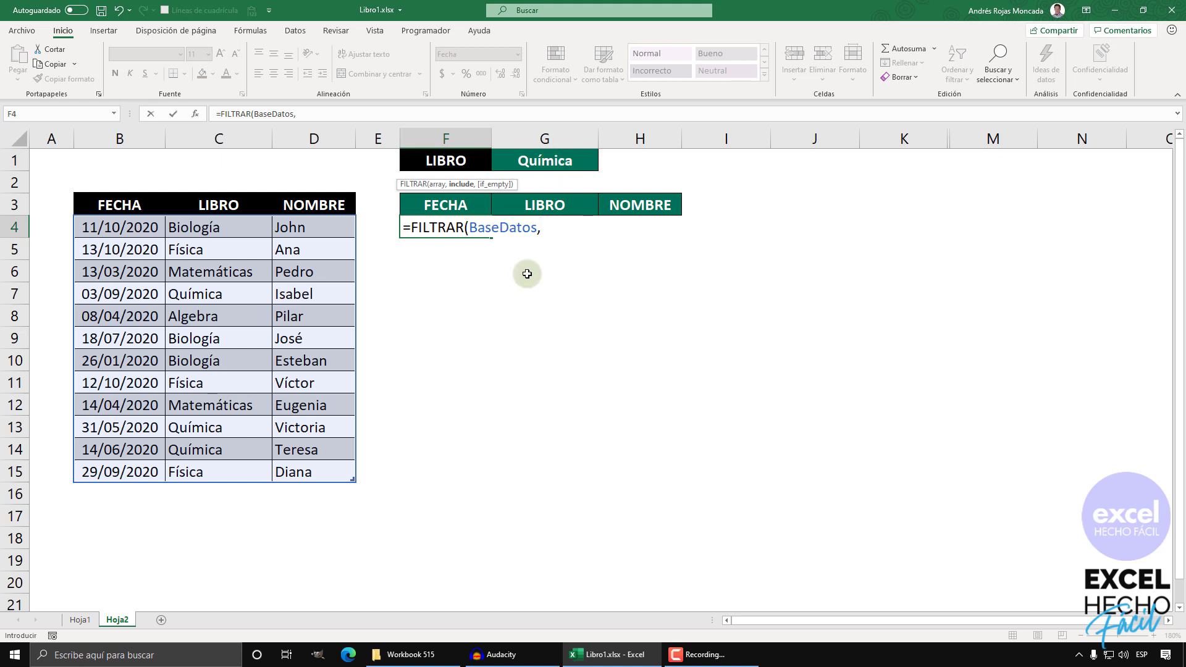
left_click(204, 195)
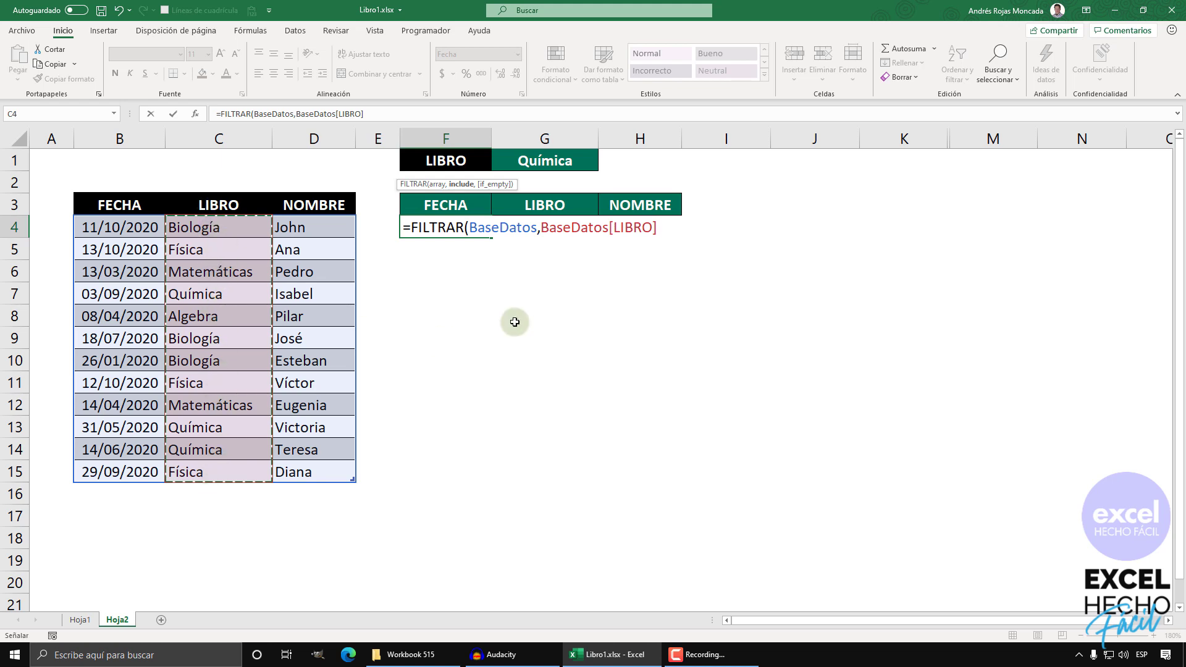
type("=")
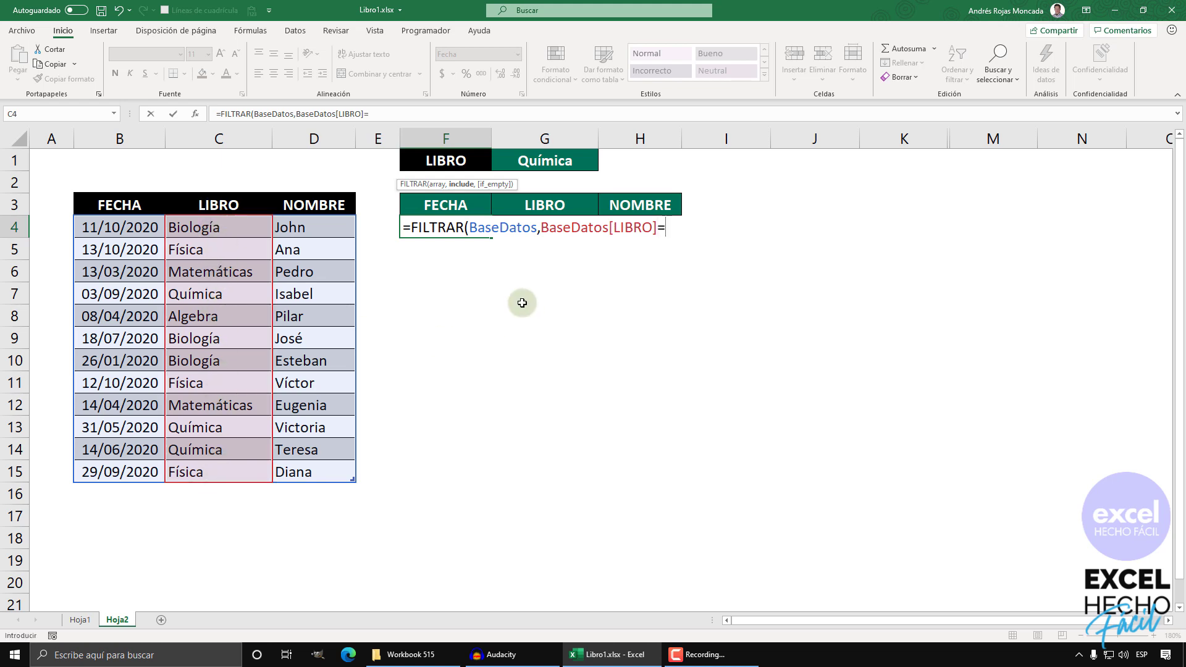
left_click(550, 163)
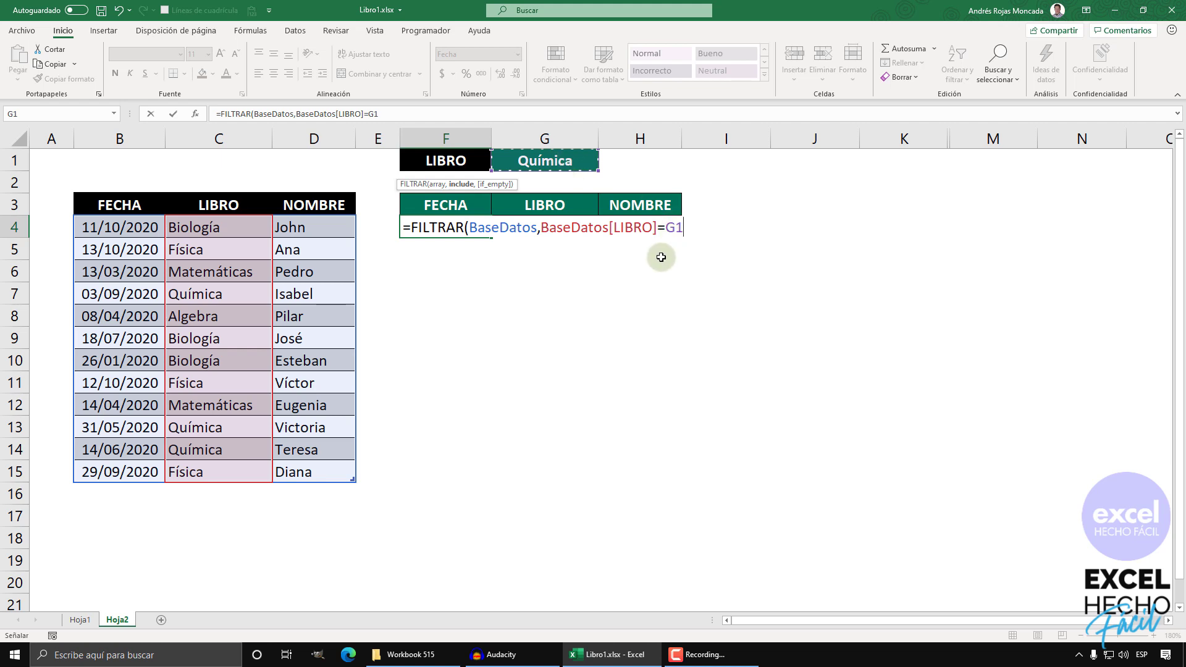
type(")")
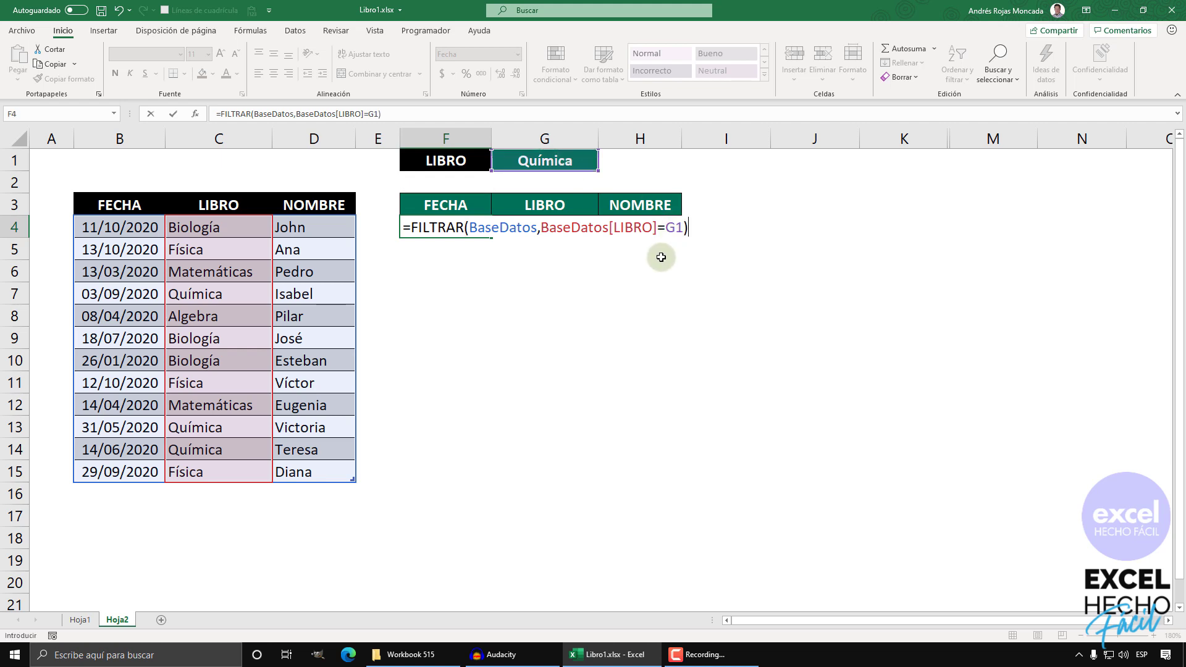
key("Return")
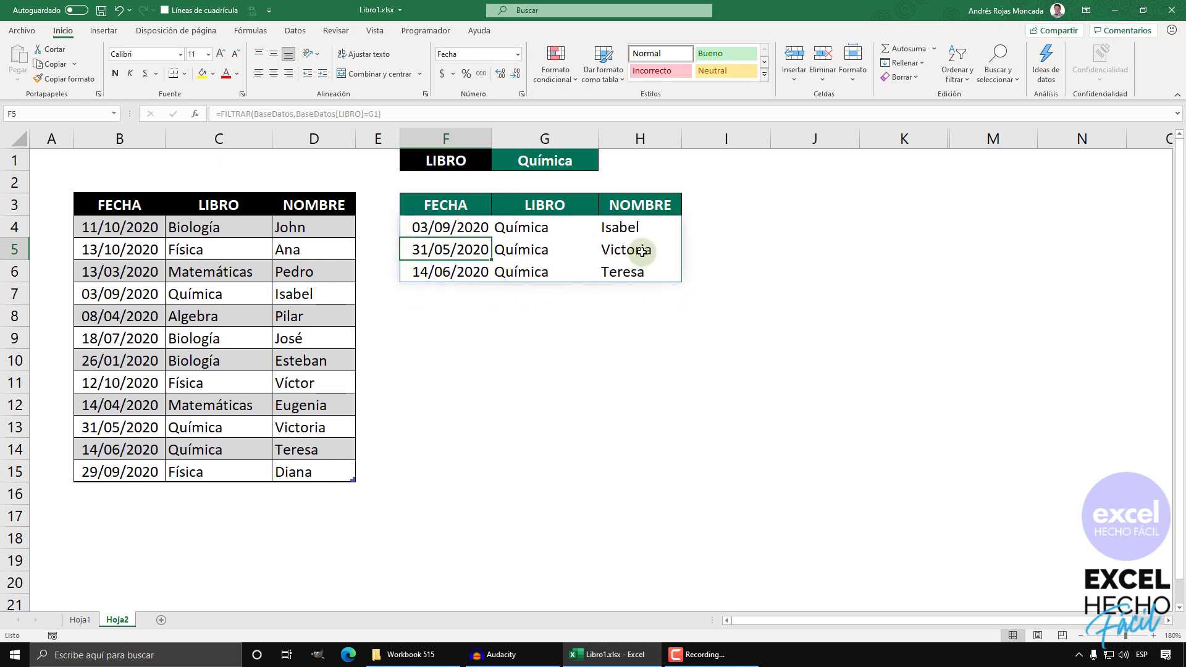
left_click_drag(483, 226, 643, 275)
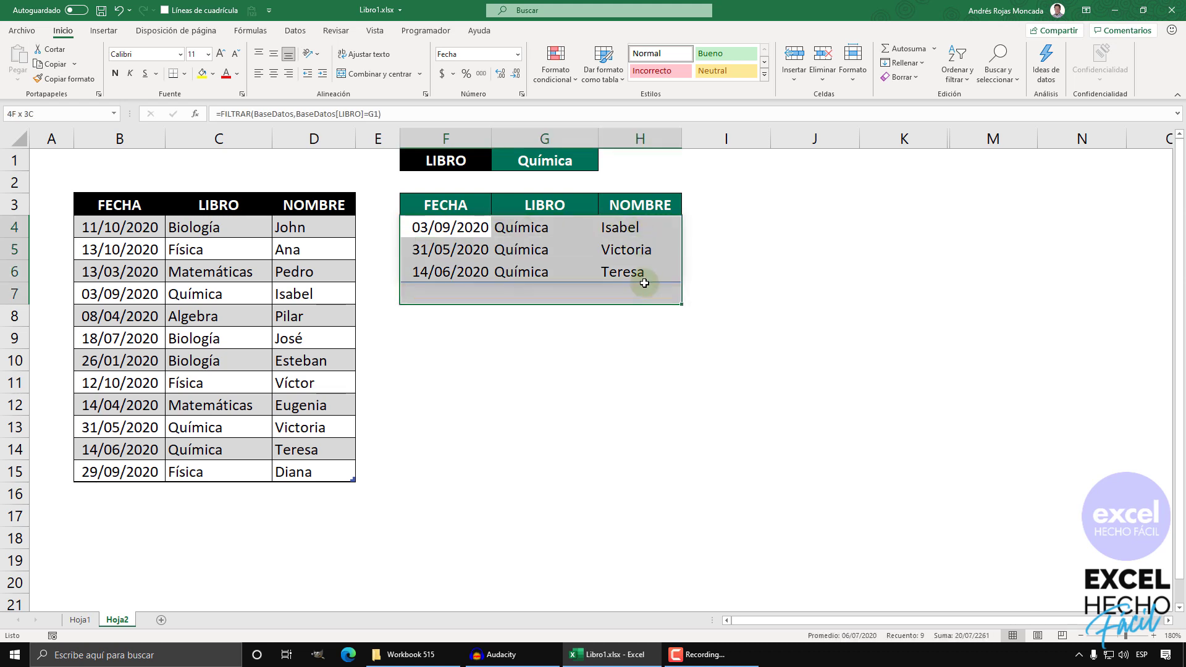
left_click(543, 161)
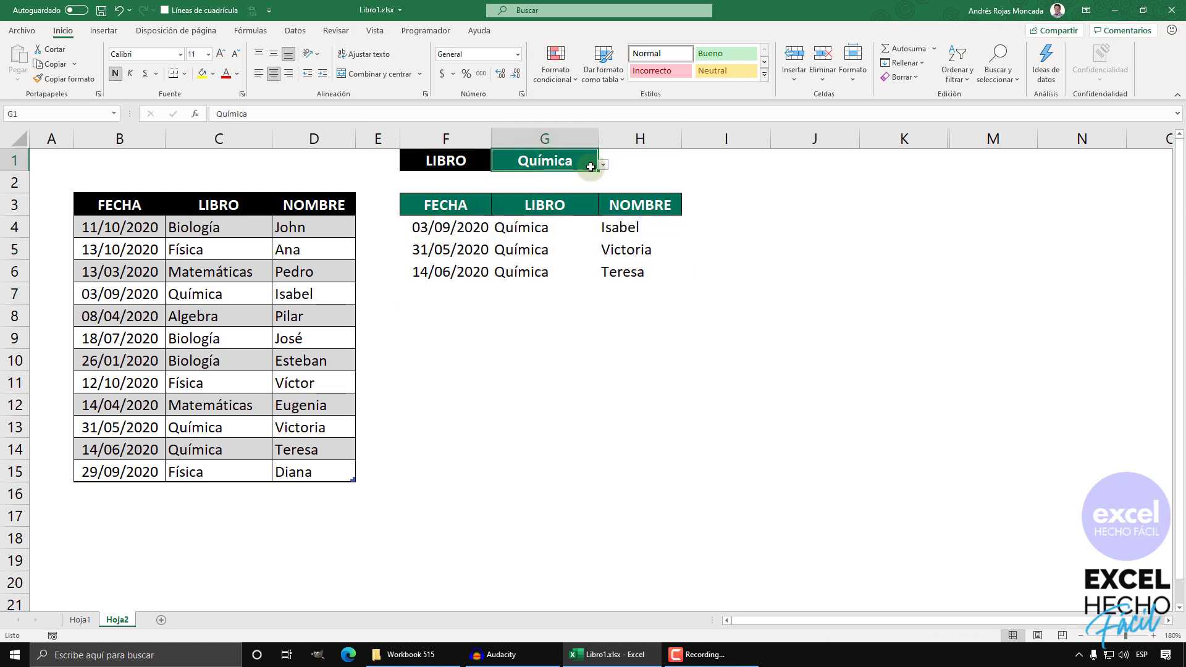
left_click(603, 165)
left_click(514, 180)
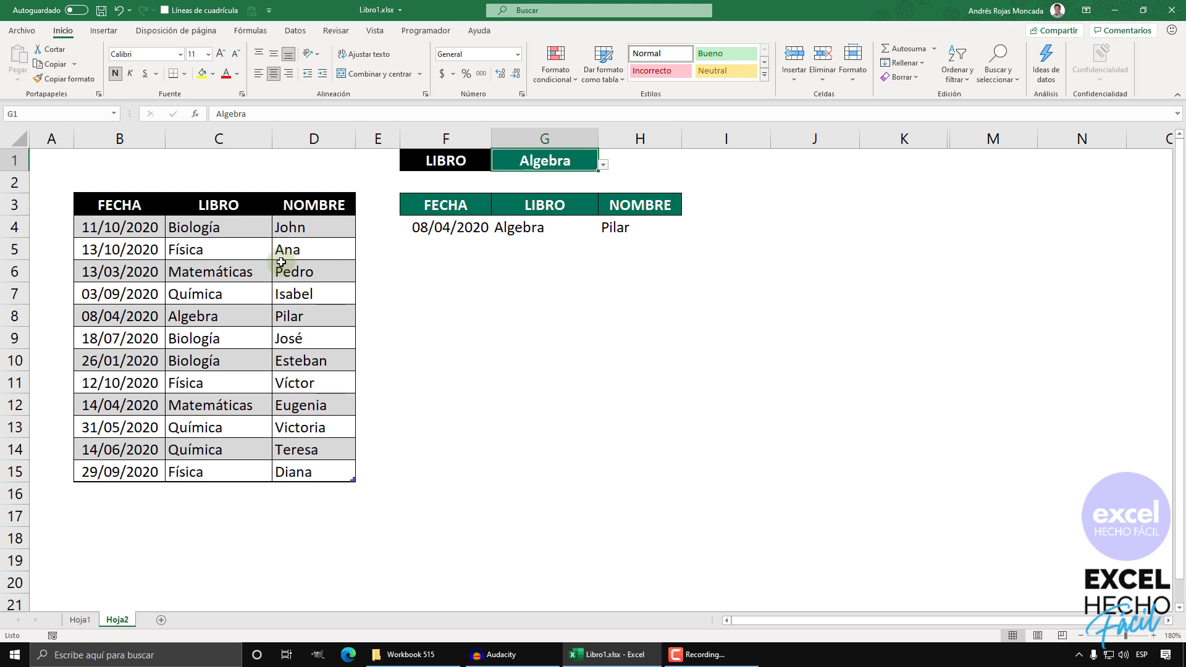
left_click(602, 164)
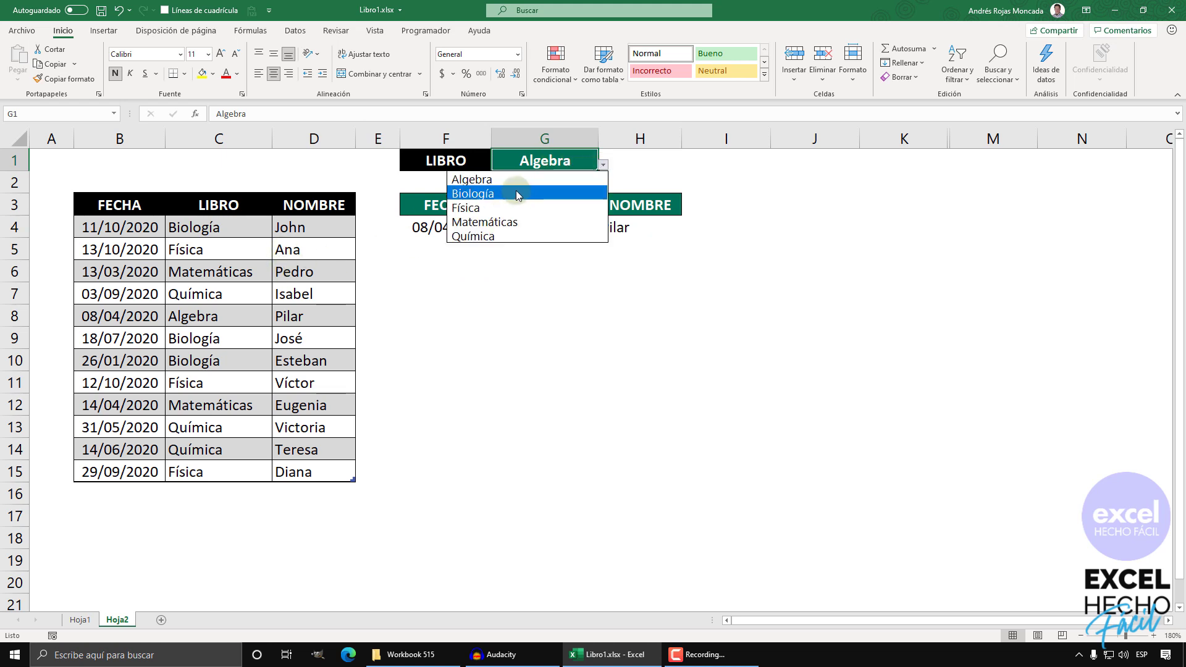
left_click(516, 191)
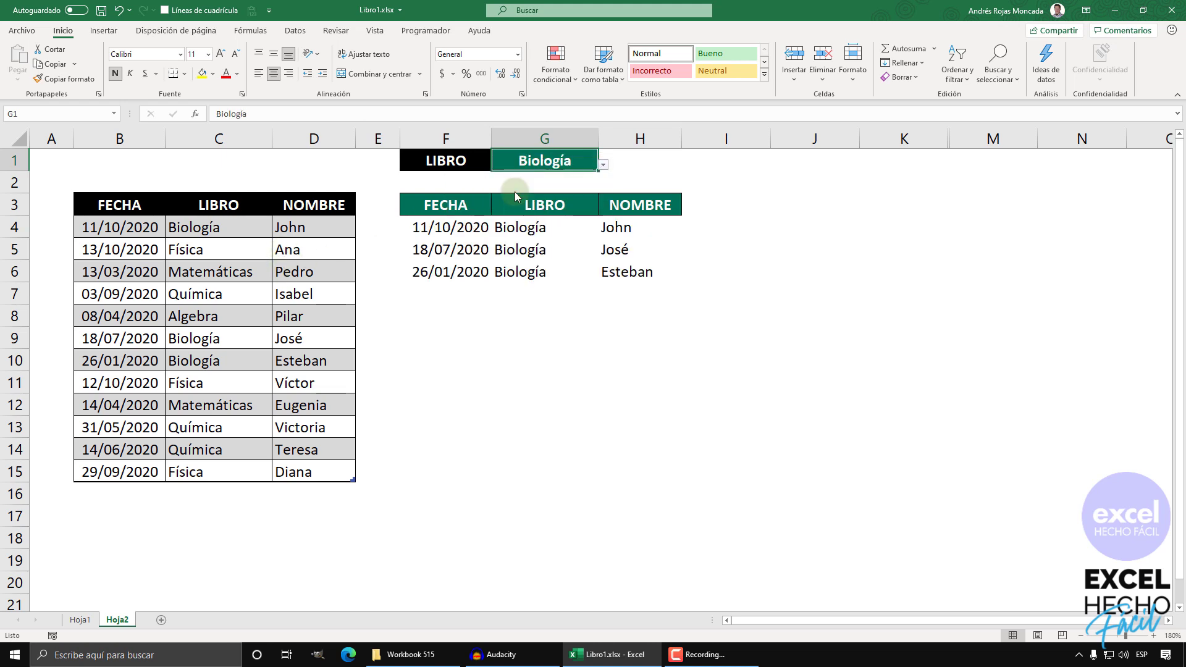
left_click(604, 166)
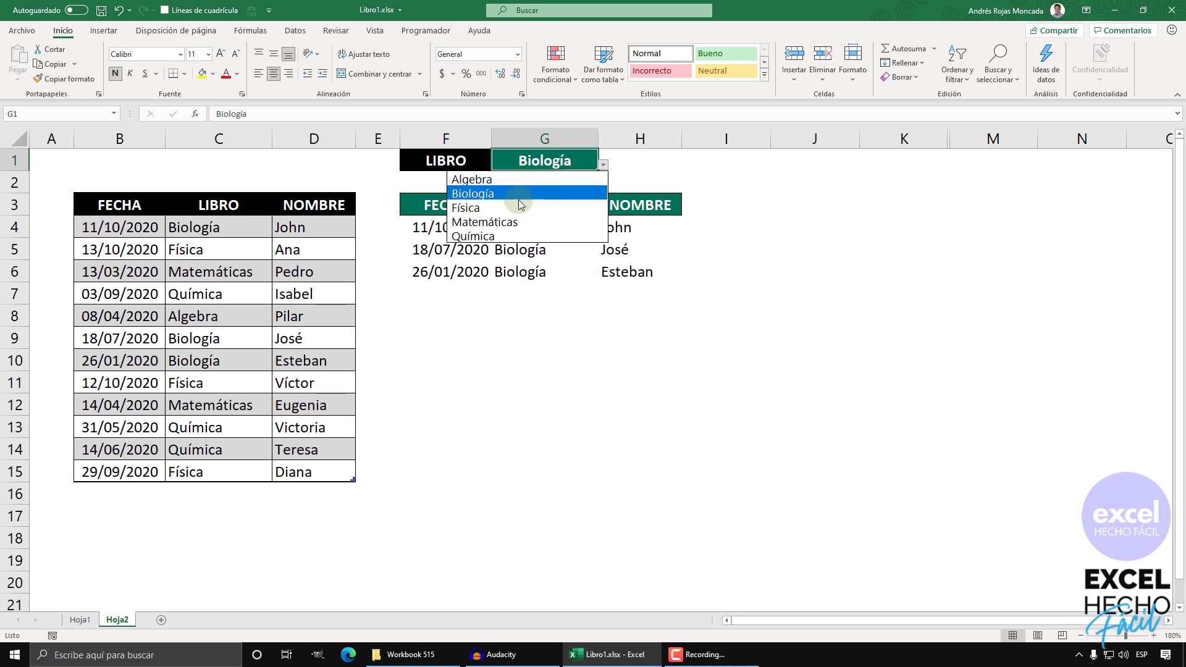
left_click(514, 204)
left_click(603, 165)
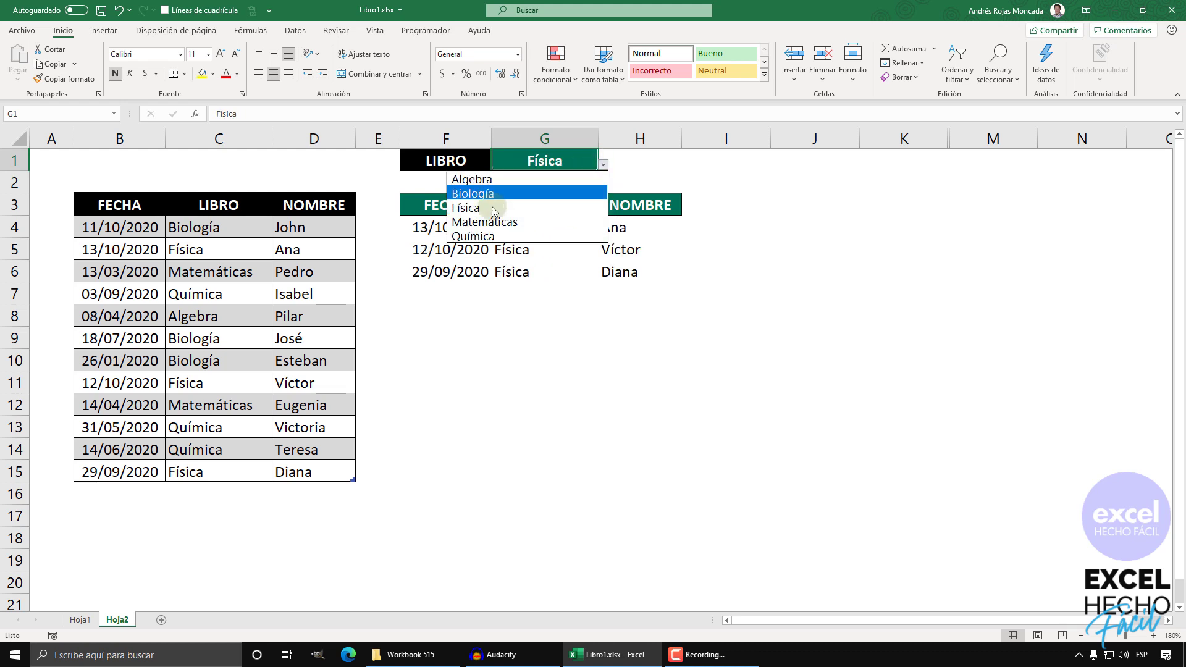
left_click(574, 220)
left_click(603, 165)
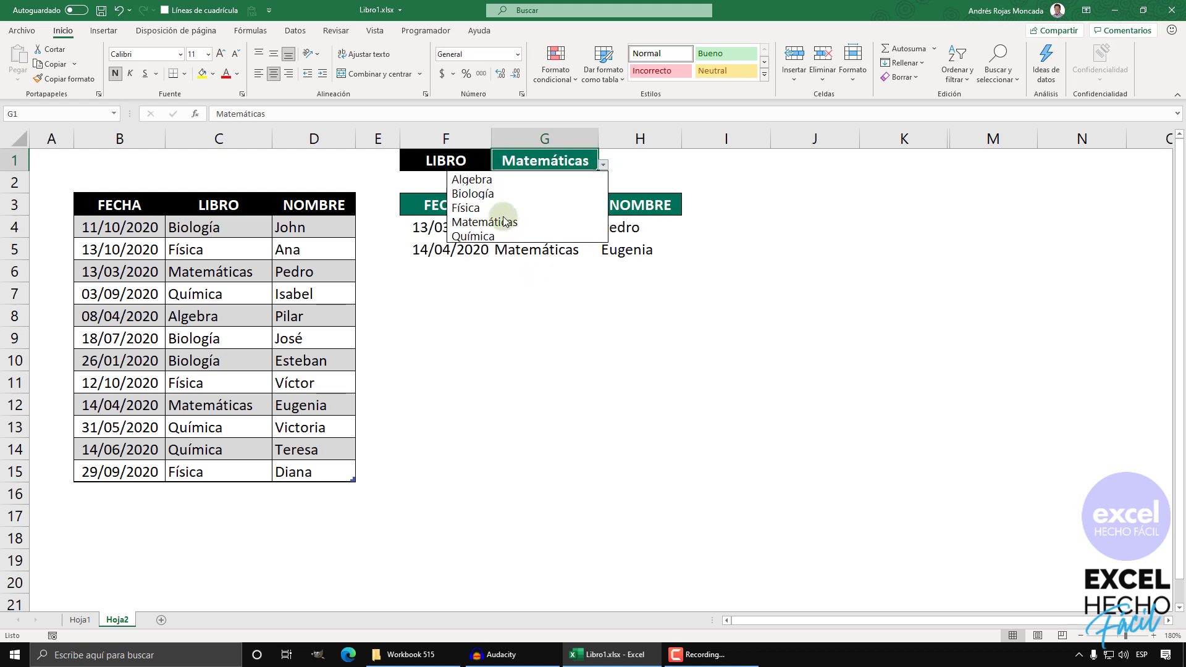
left_click(490, 238)
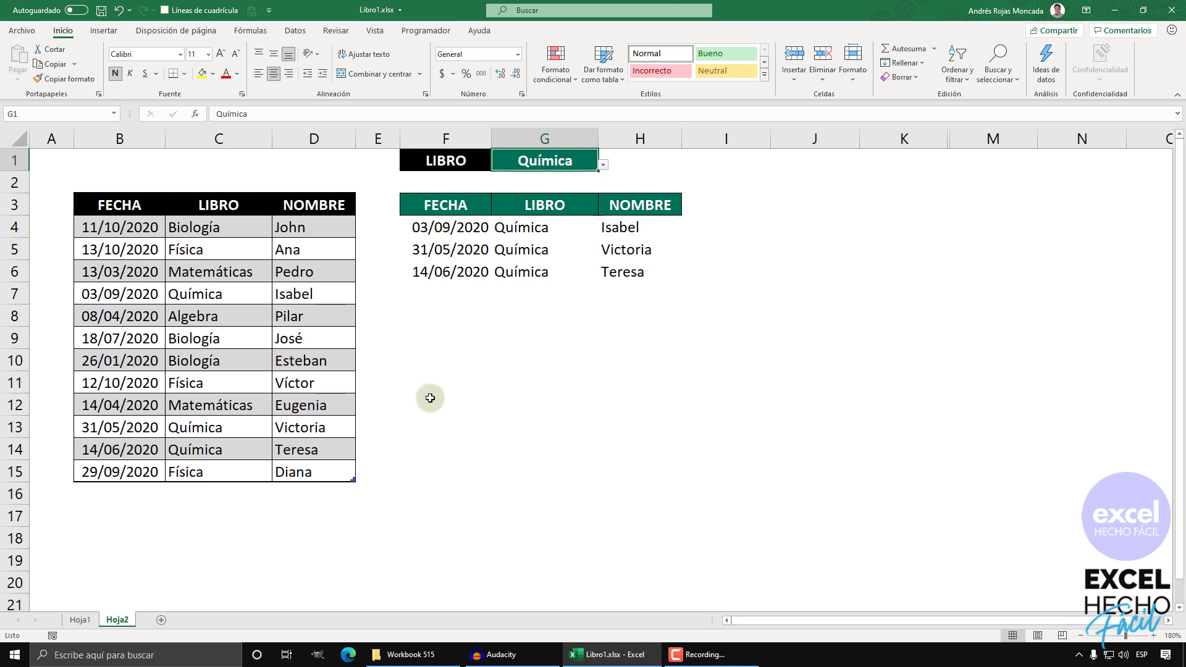
Step: Select F4:H15 and create a new formula-based conditional formatting rule
mouse_move(412, 227)
left_mouse_down()
mouse_move(695, 268)
mouse_move(646, 466)
left_mouse_up()
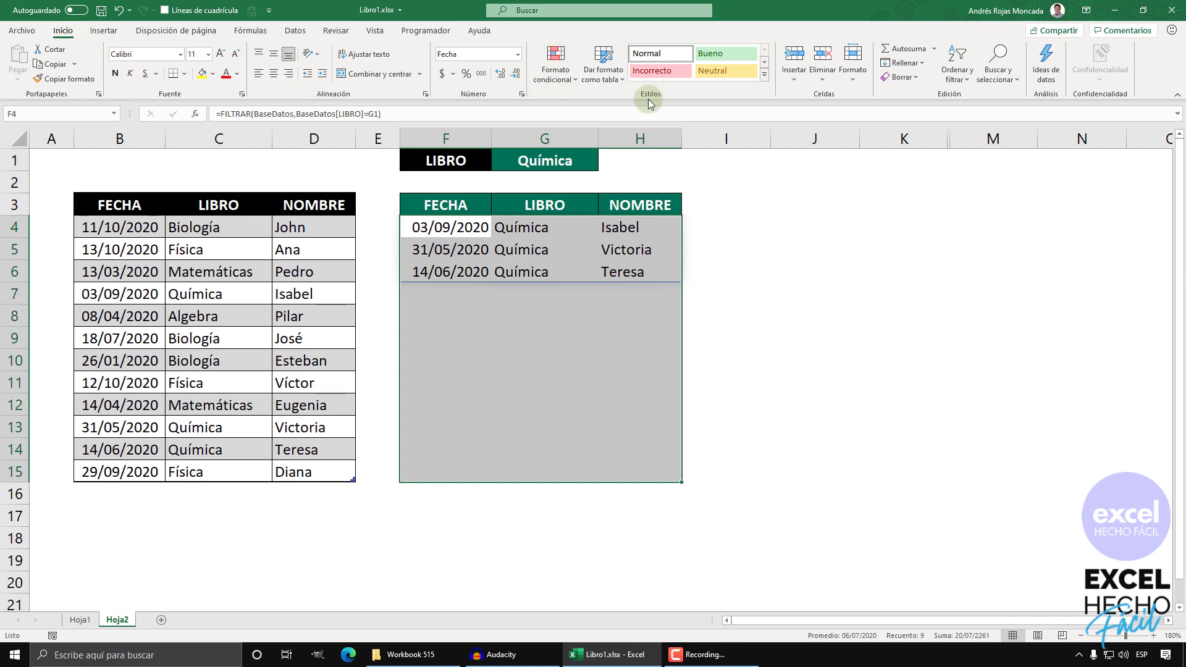
left_click(565, 83)
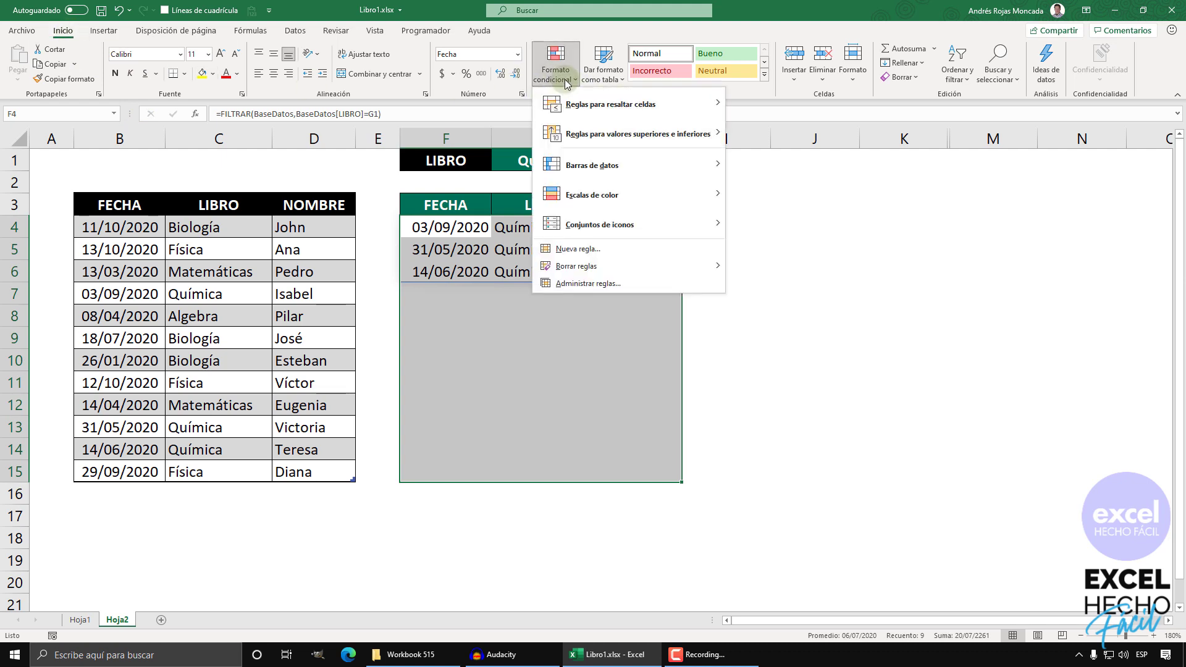
left_click(584, 248)
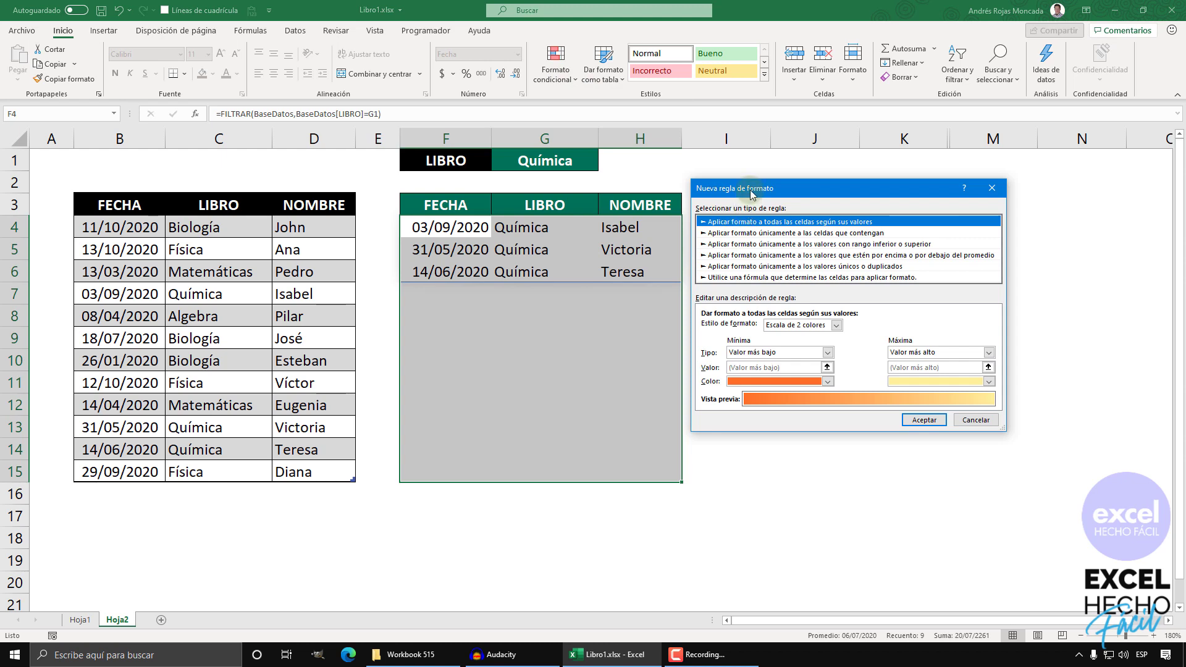
left_click_drag(747, 191, 741, 227)
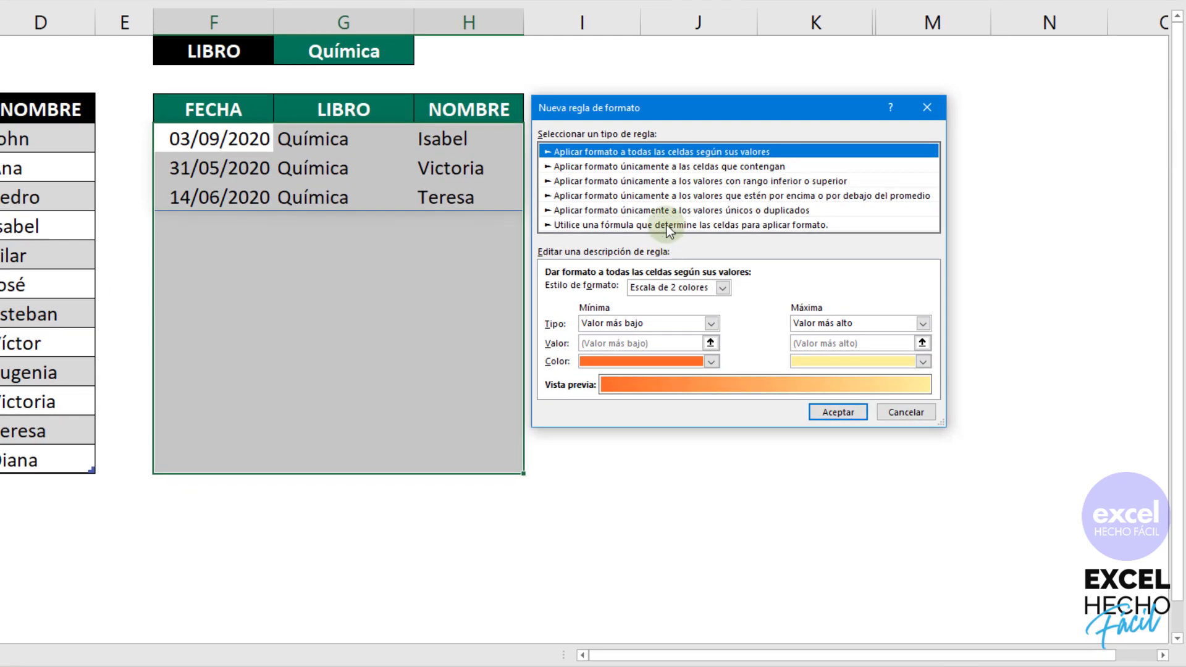
left_click(791, 294)
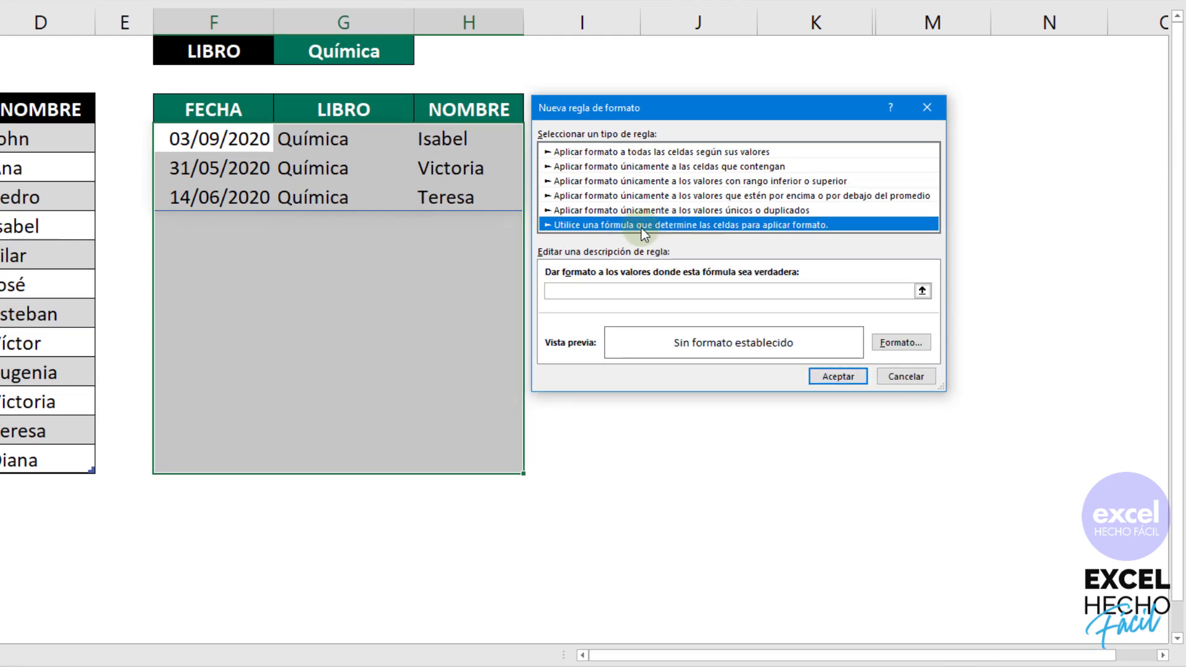
Step: Enter the rule condition =F4<>"" with a relative F4 reference
left_click(633, 289)
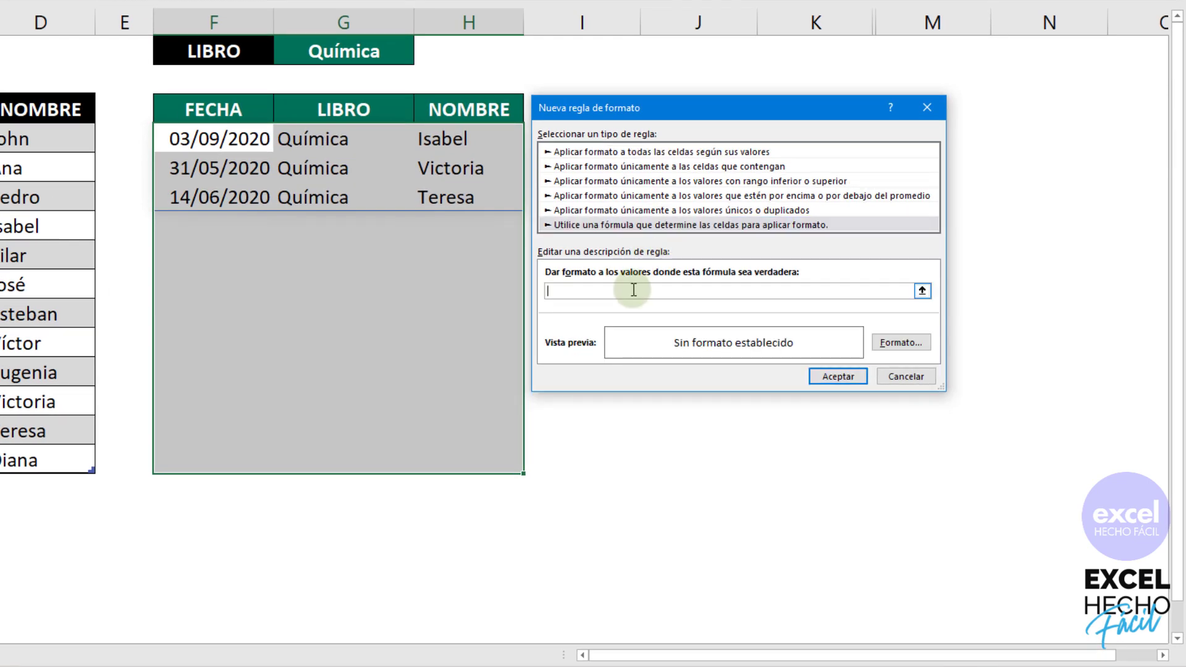
left_click(251, 140)
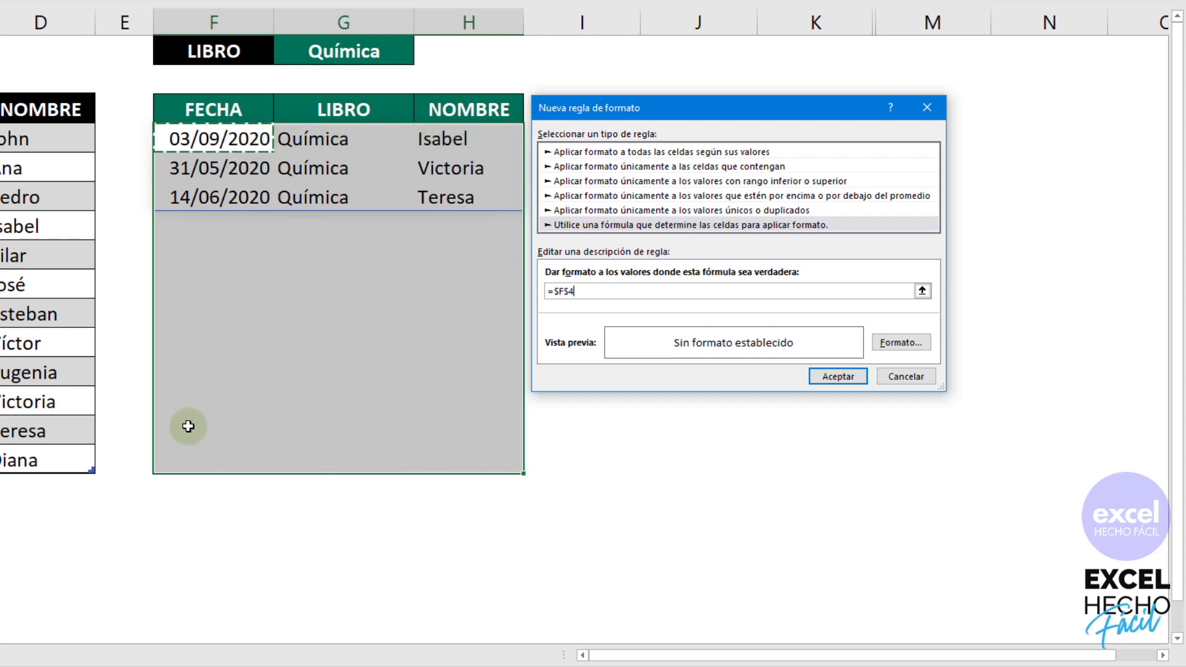
left_click(588, 289)
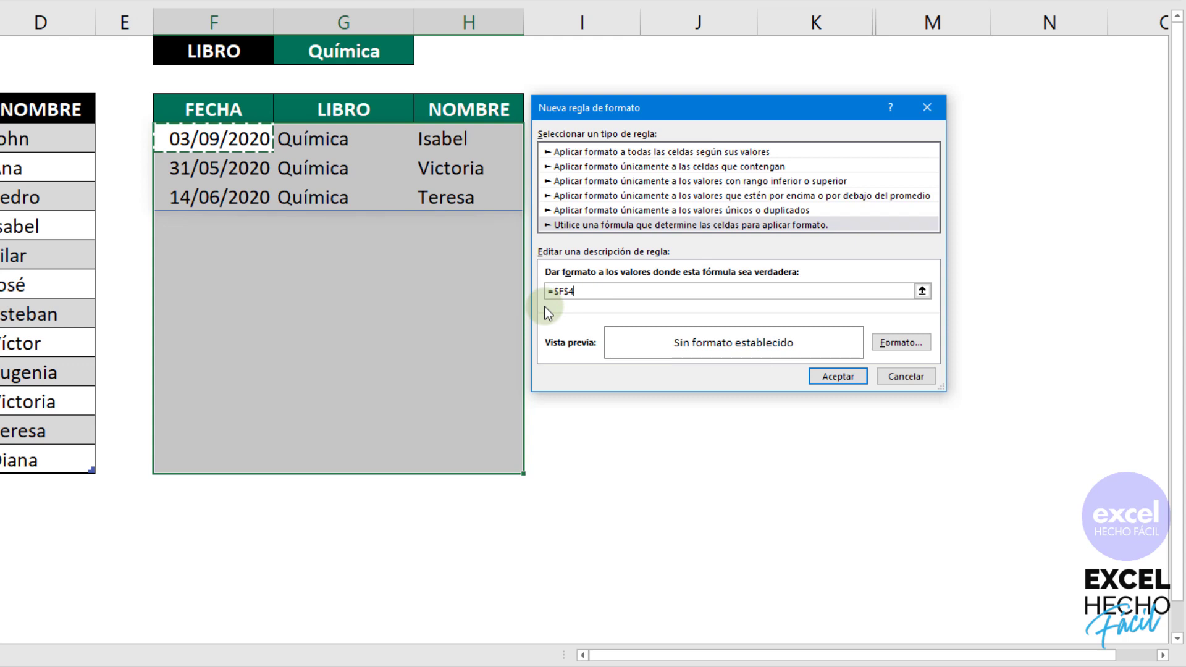
key("F4")
key("F4")
key("F4")
type("<>")
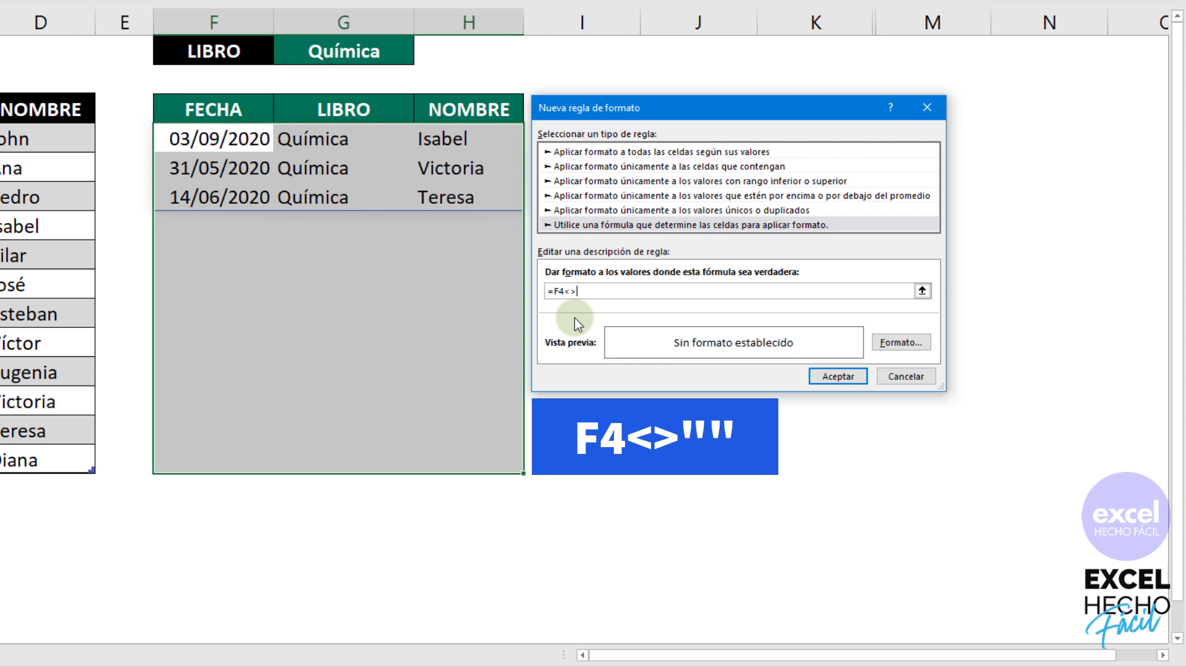
type("\"")
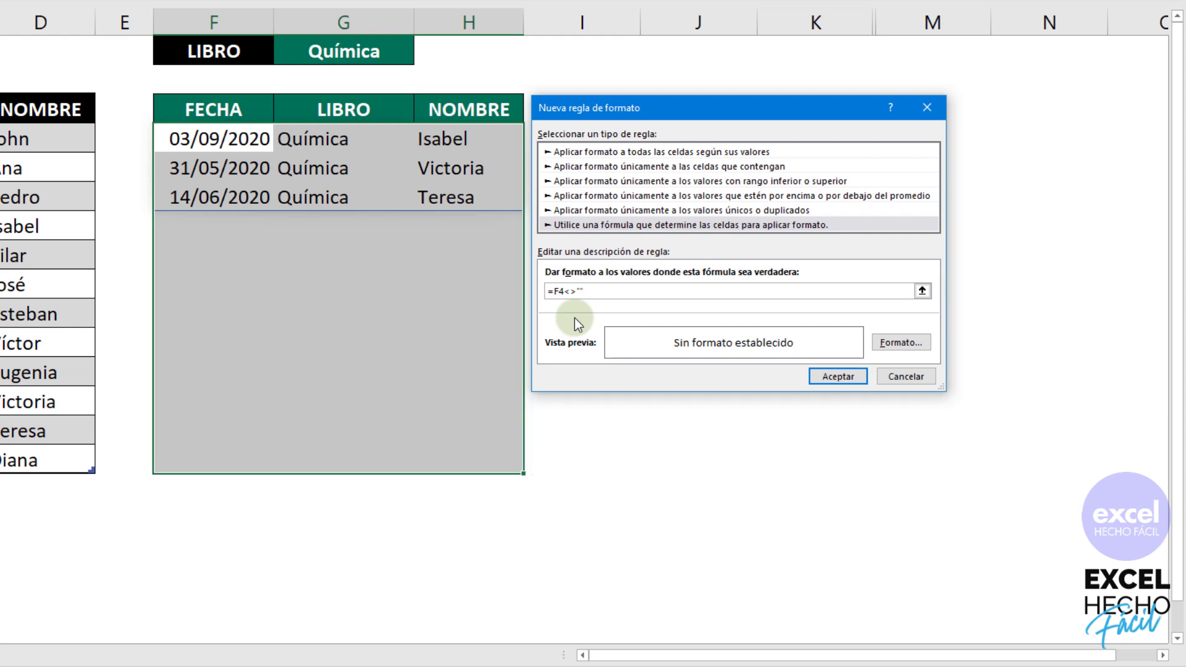
Step: Give matching cells a light-blue fill chosen from the full colour picker
left_click(907, 346)
left_click_drag(665, 19, 671, 84)
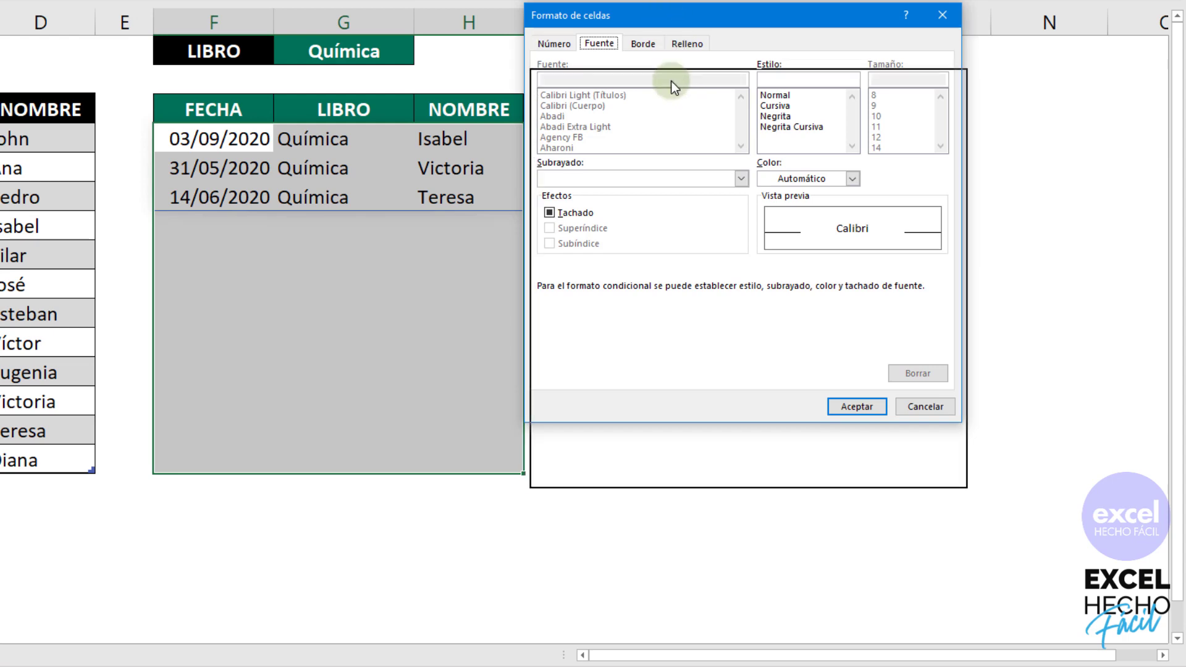
left_click(681, 109)
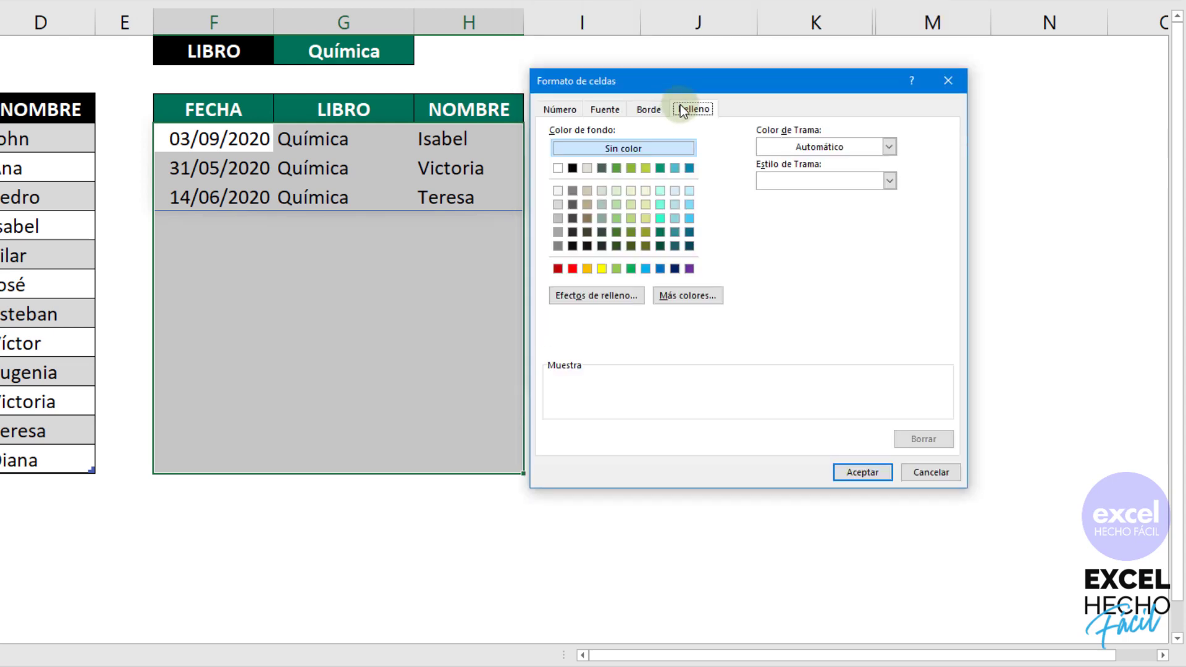
left_click(660, 296)
left_click(703, 193)
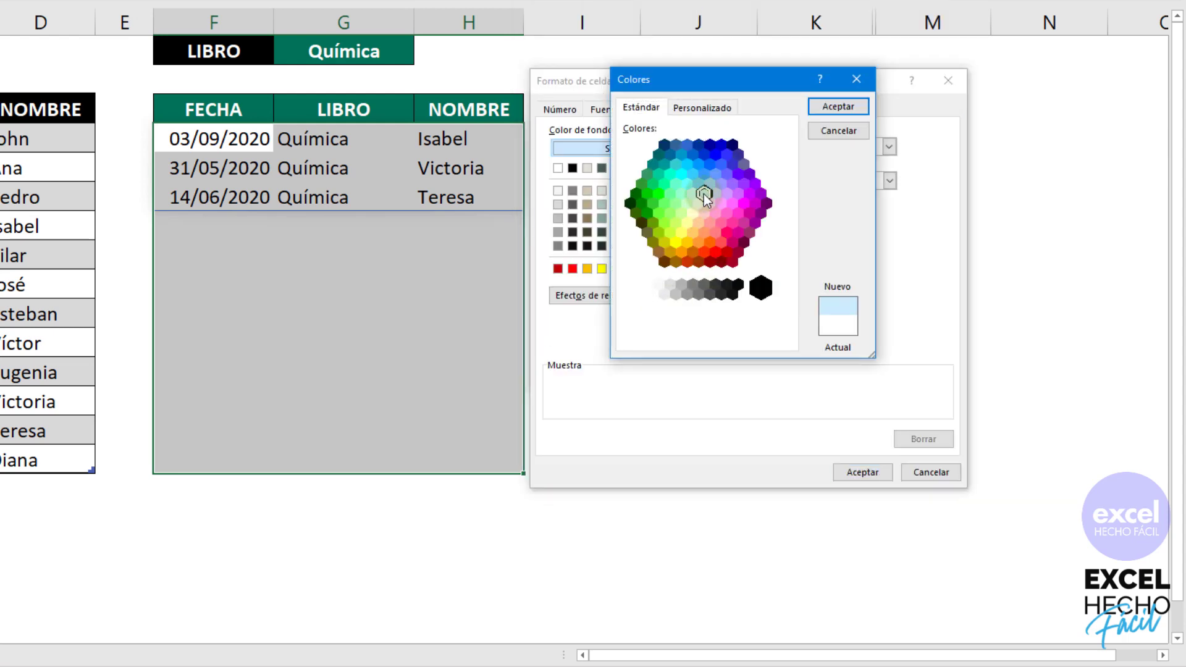
left_click(818, 108)
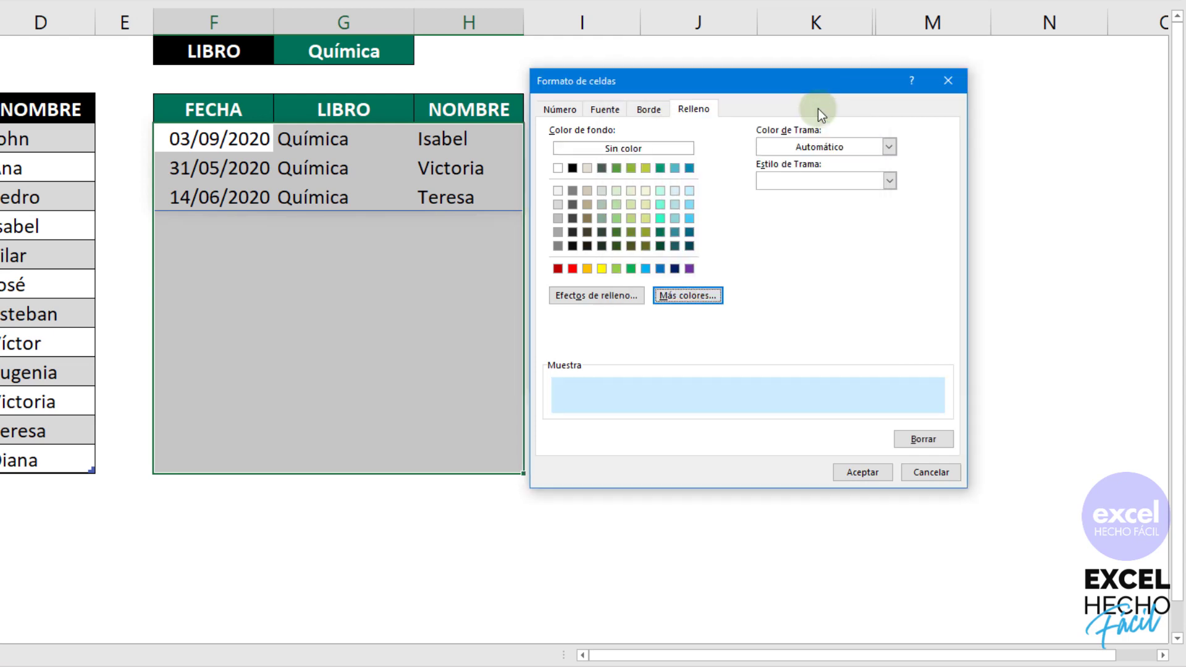
Step: Add an automatic-colour outline border and save the conditional formatting rule
left_click(647, 110)
left_click(646, 278)
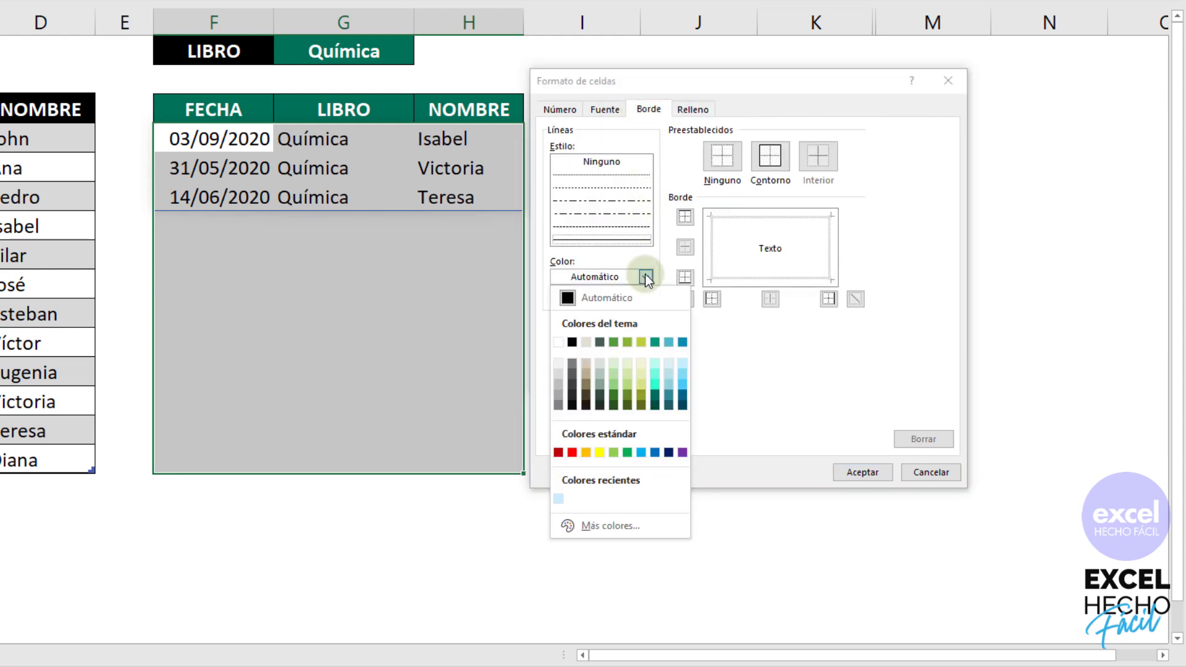
left_click(595, 299)
left_click(771, 156)
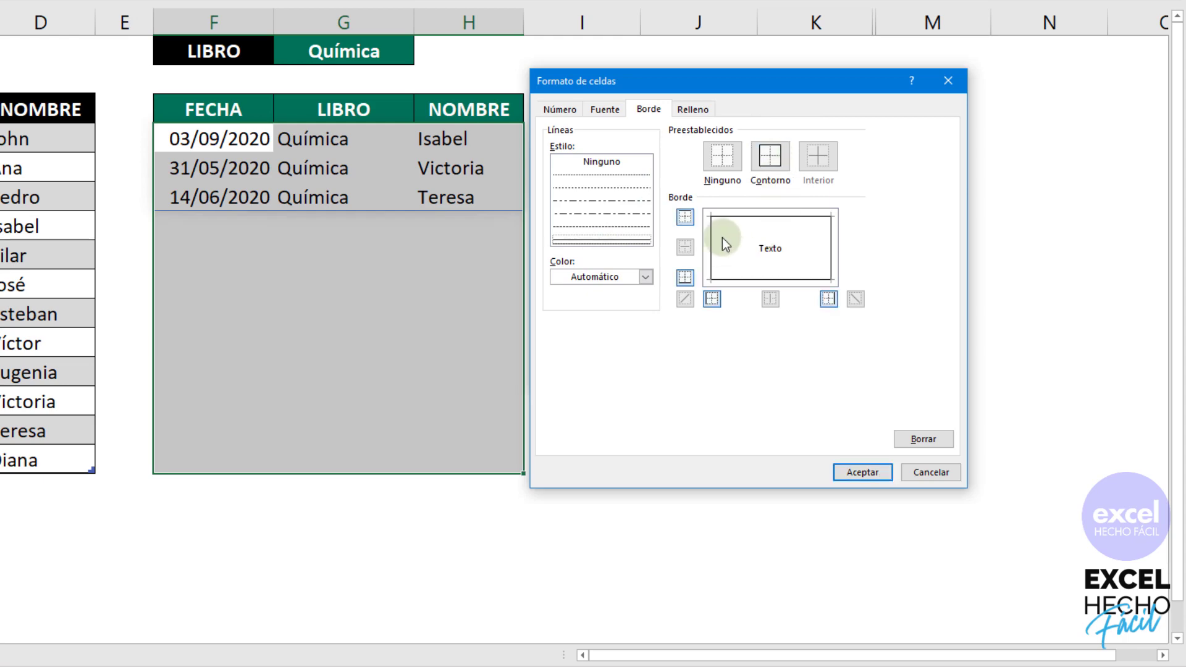
left_click(854, 475)
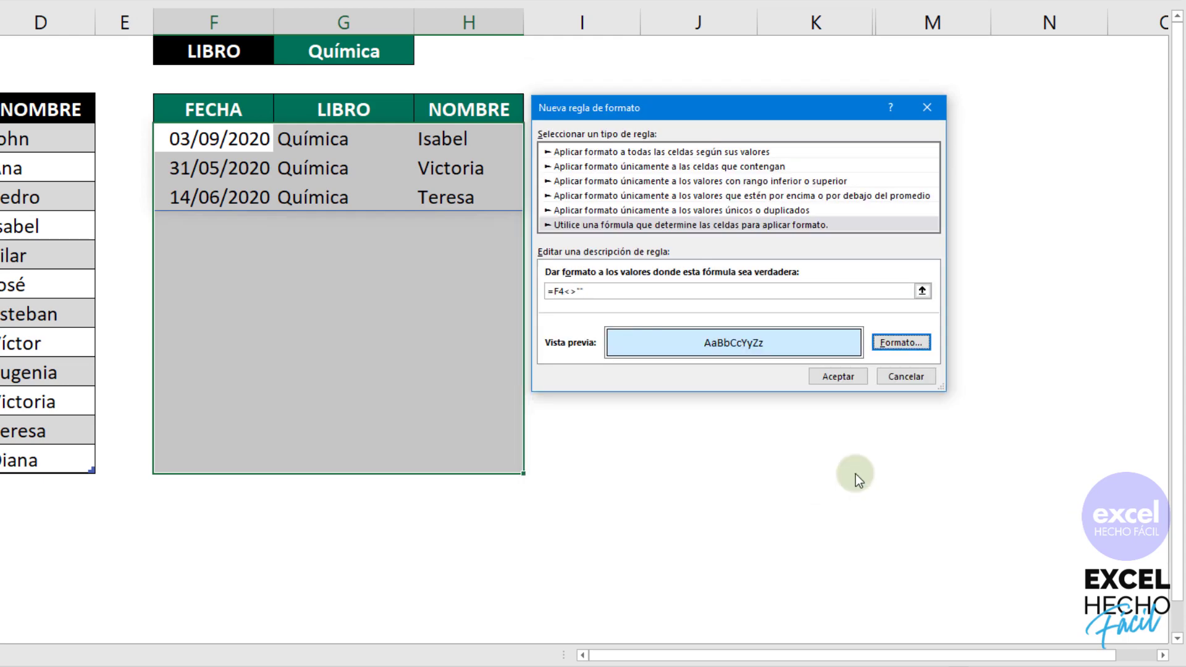
left_click(844, 379)
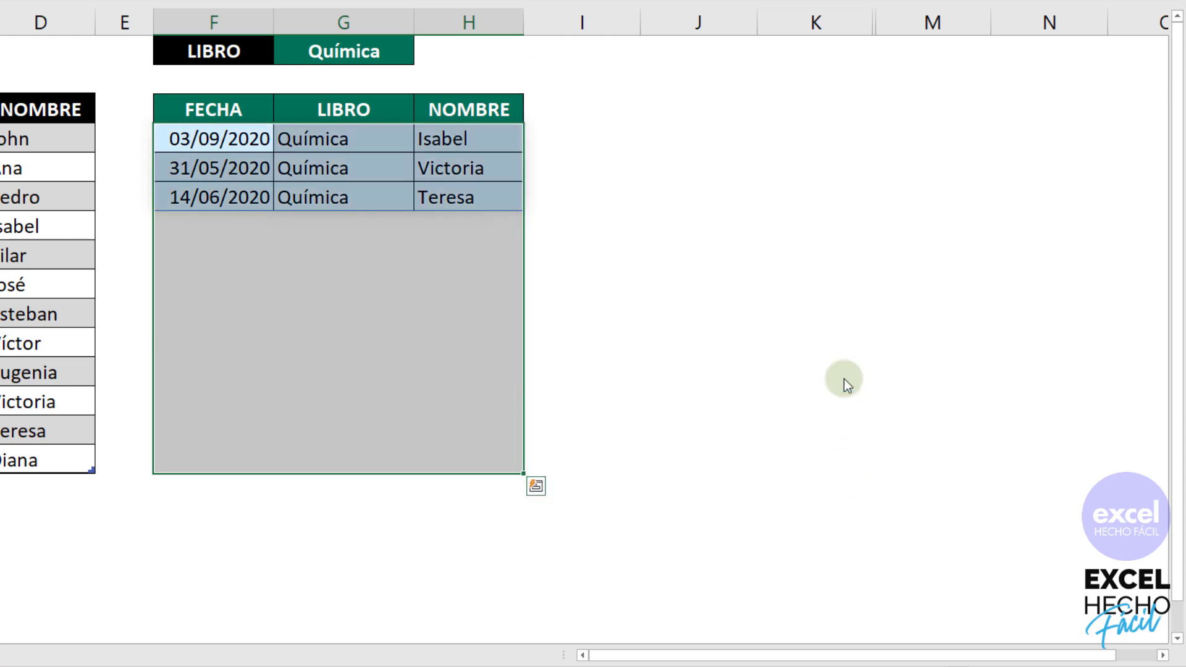
left_click(328, 288)
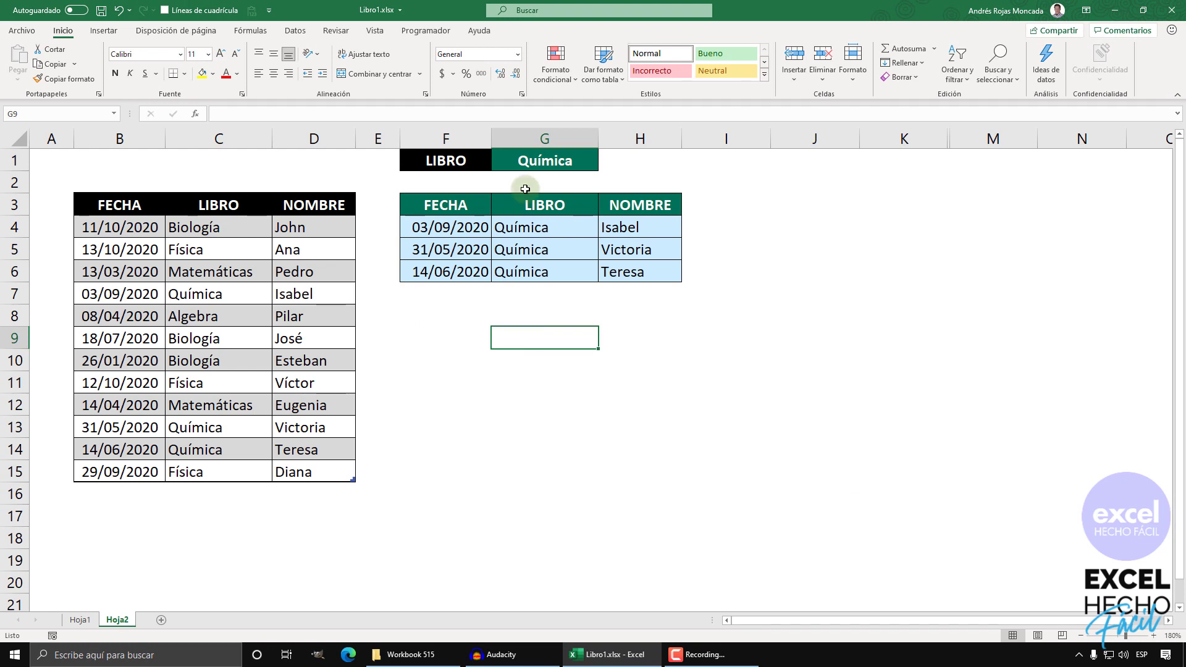
left_click(524, 162)
left_click(603, 164)
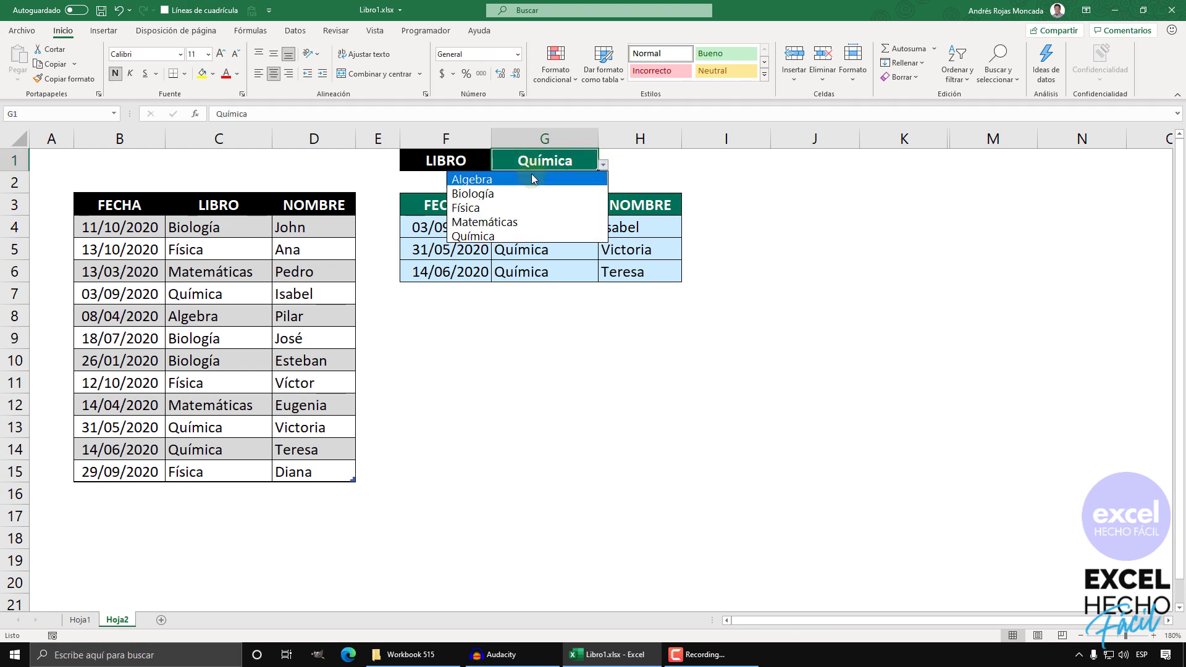
left_click(531, 177)
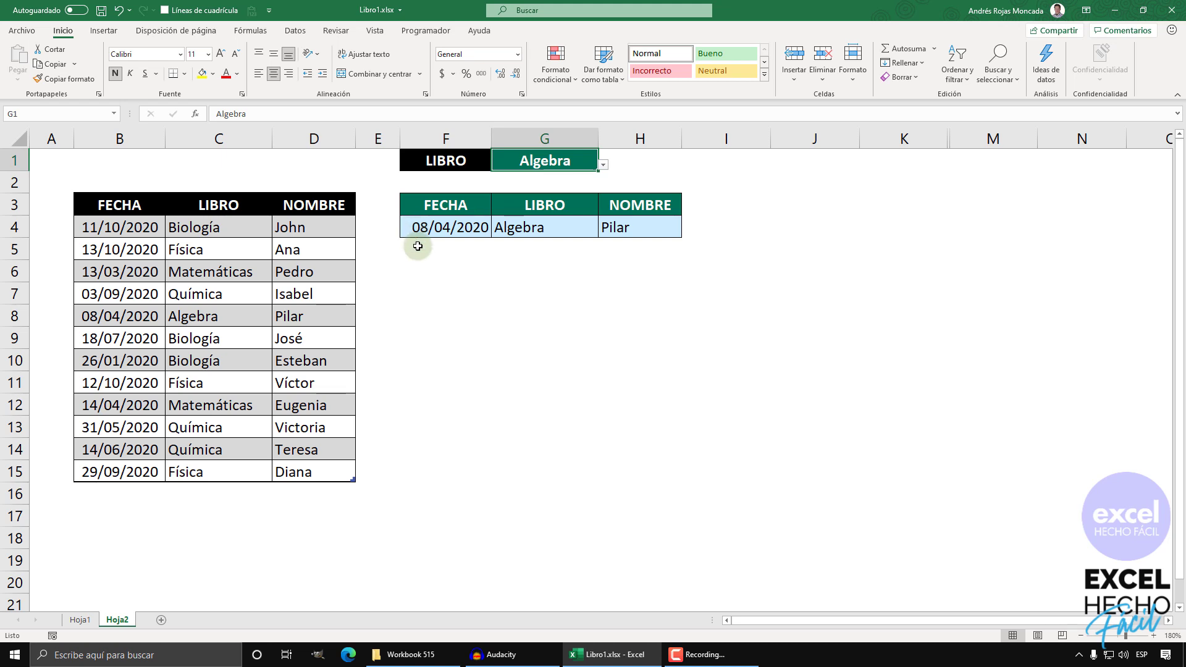
left_click(602, 164)
left_click(503, 193)
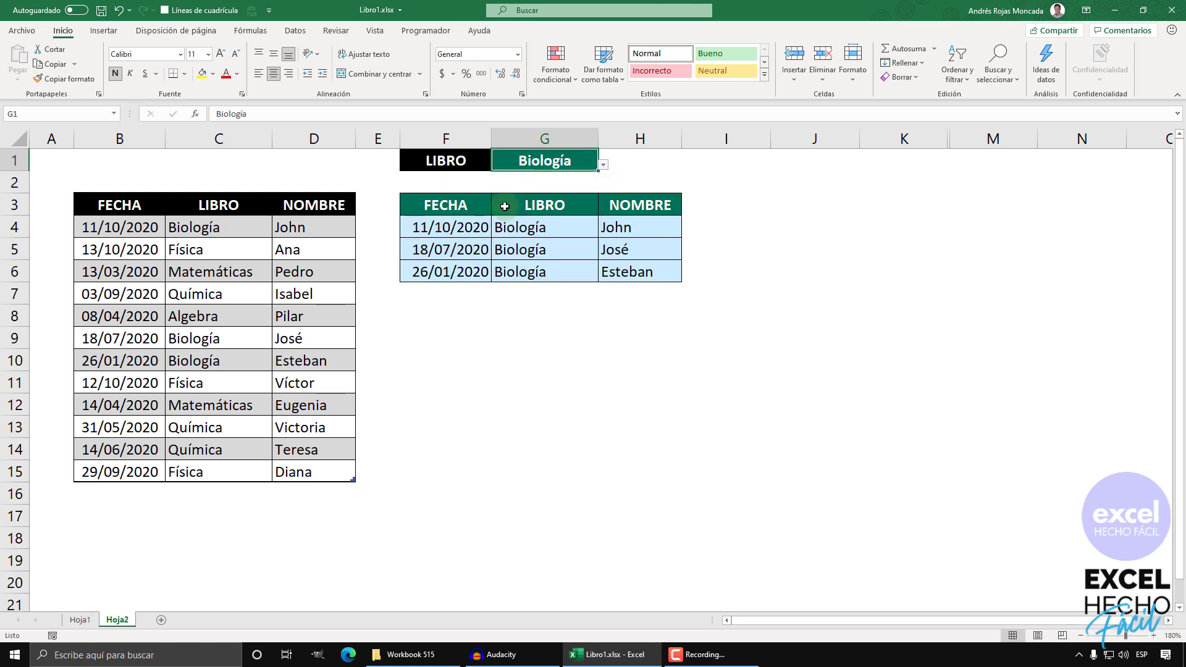
left_click(602, 164)
left_click(541, 209)
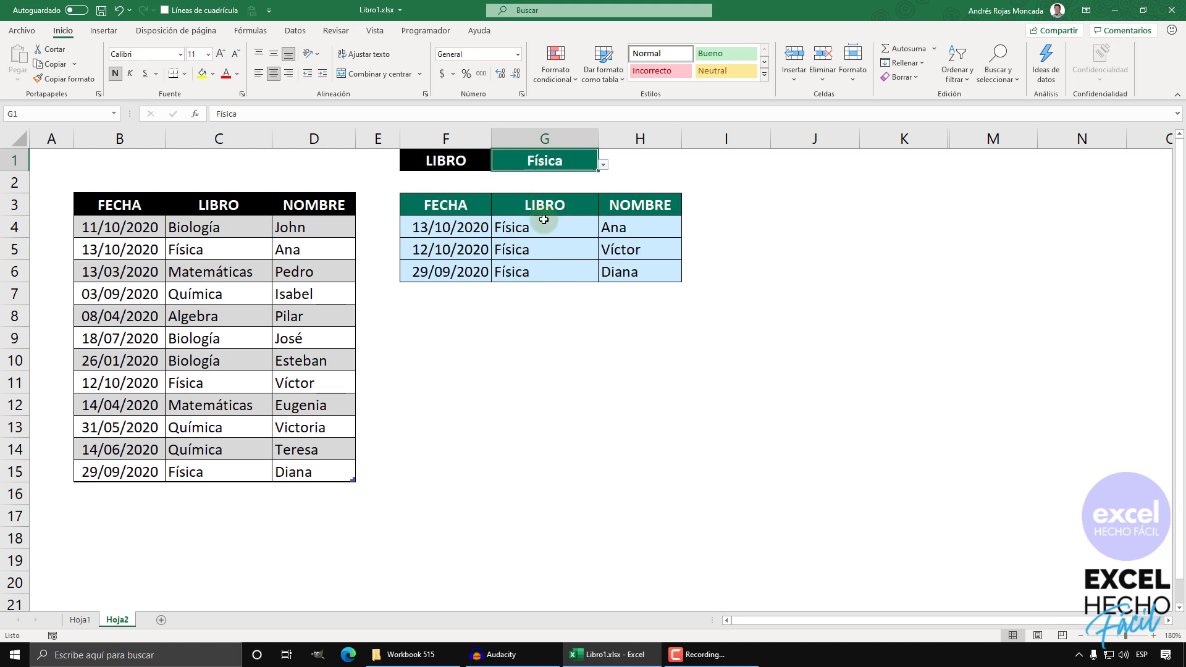
left_click(603, 164)
left_click(513, 222)
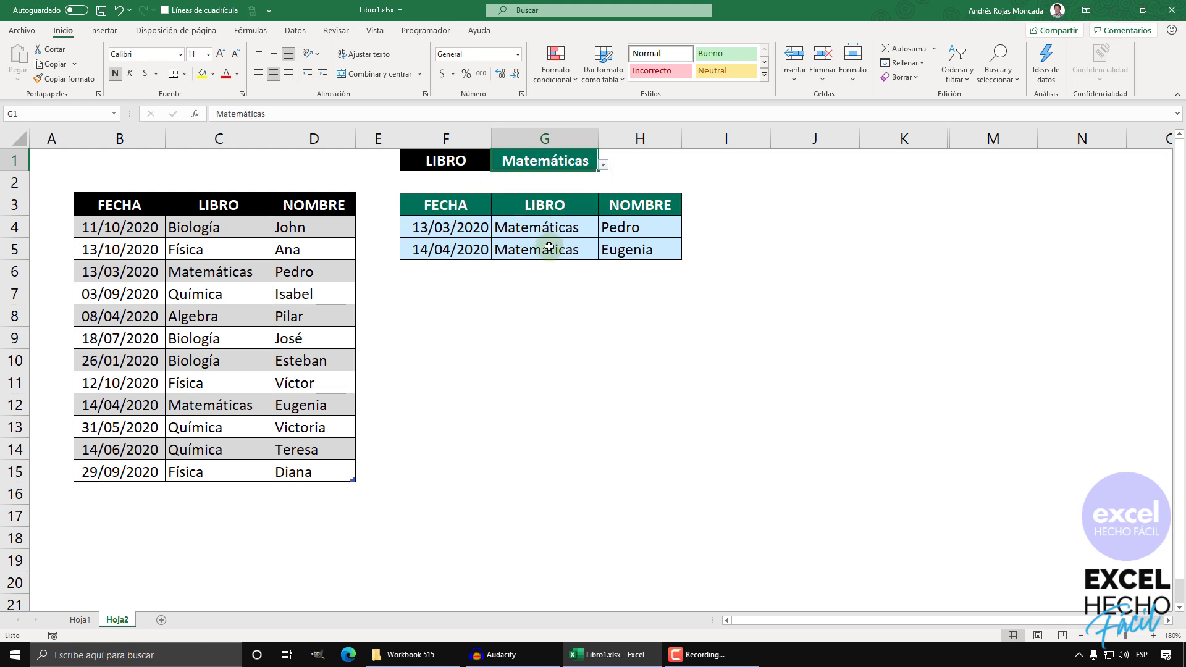
left_click(603, 167)
left_click(488, 234)
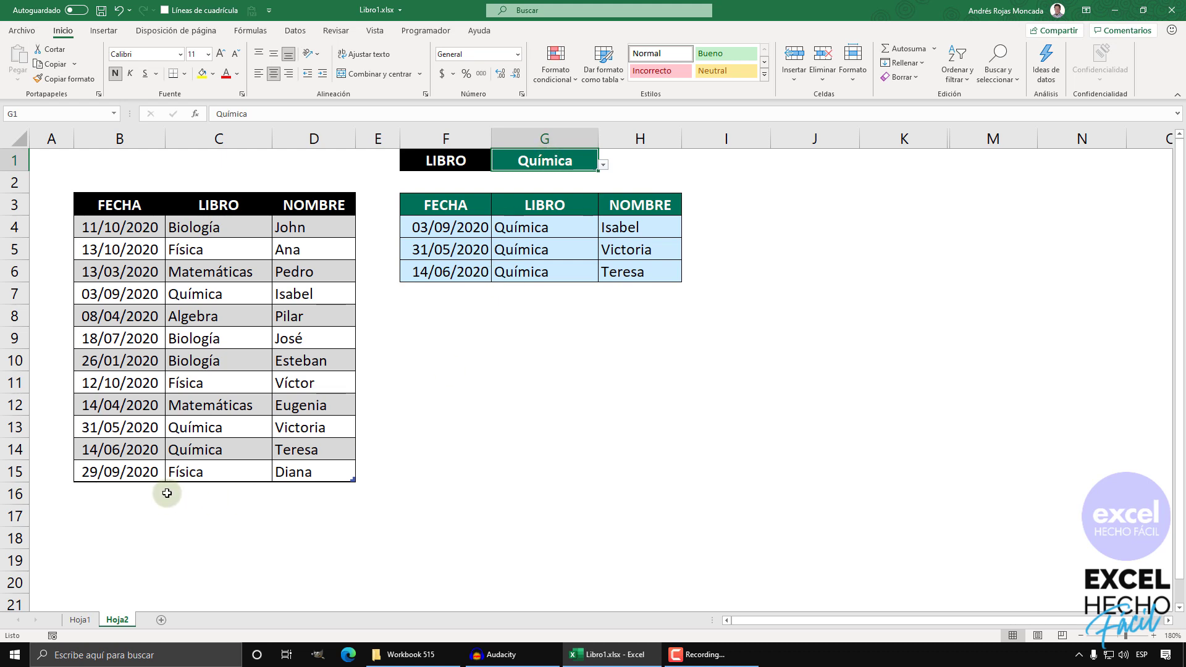
left_click(107, 491)
left_click(186, 497)
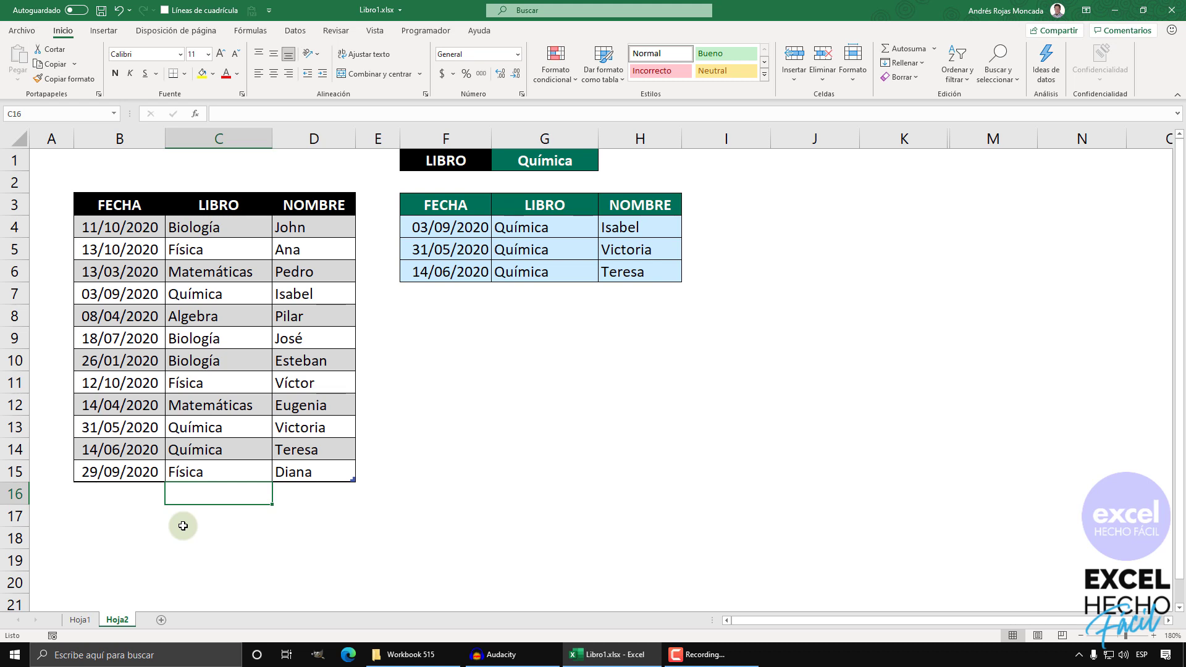
Step: Add a new table row with book Dibujo, a person's name, and date 20/12/2020
type("Dib")
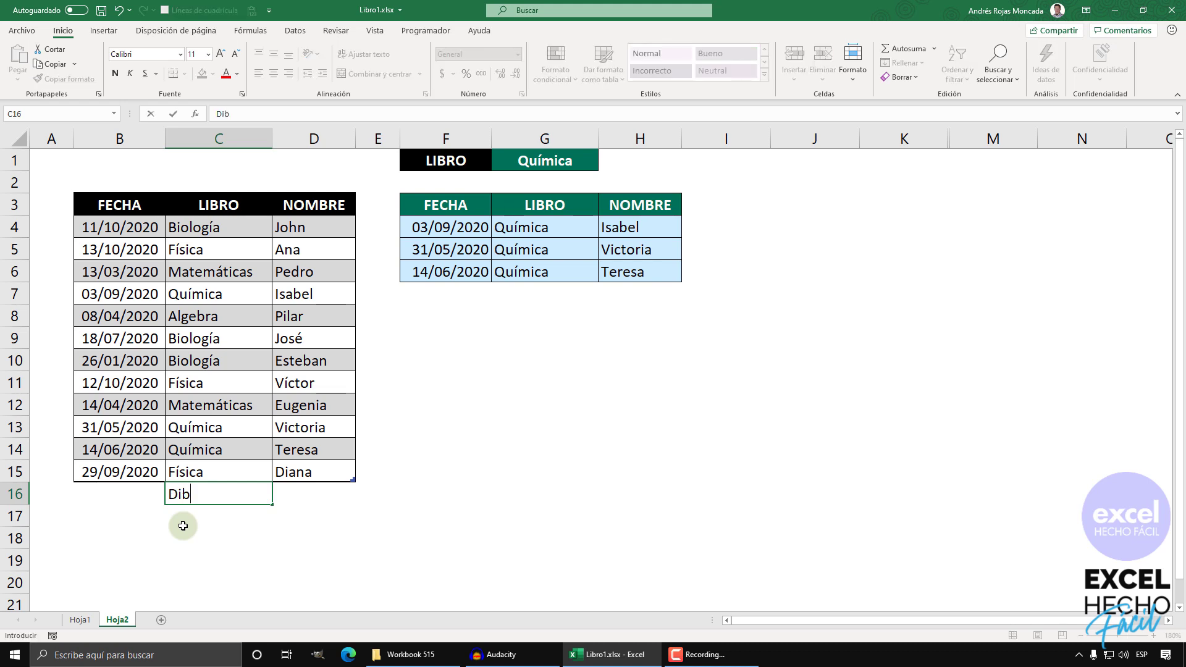
type("ujo")
key("Return")
key("Up")
key("Right")
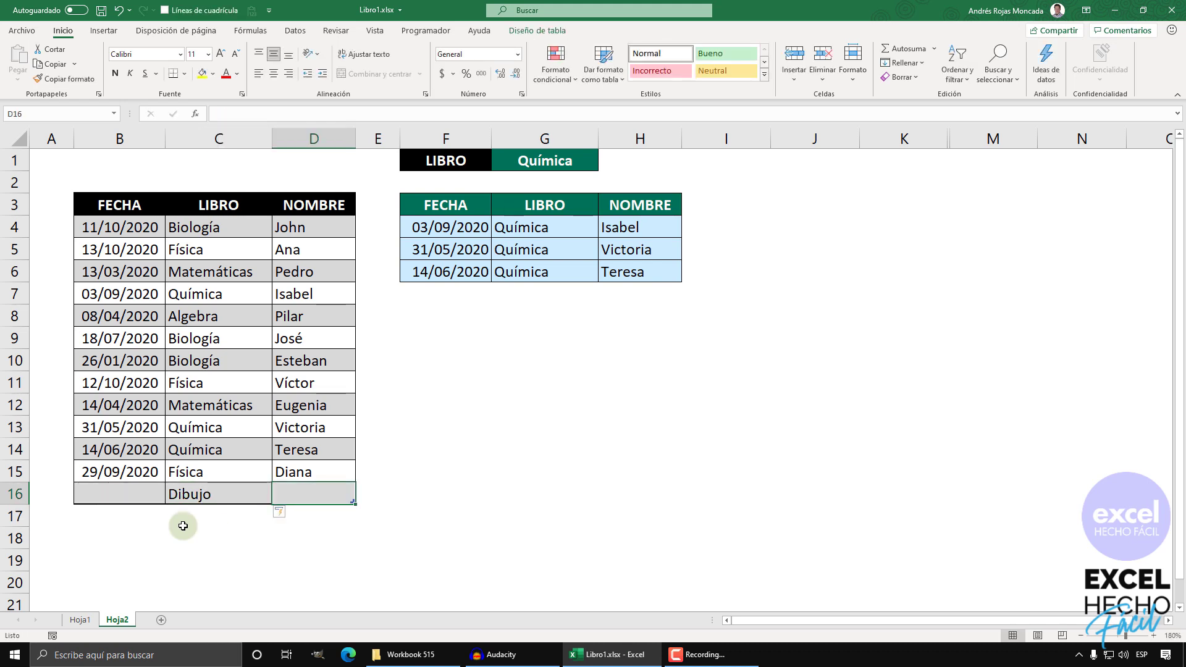
type("Andrés")
key("Return")
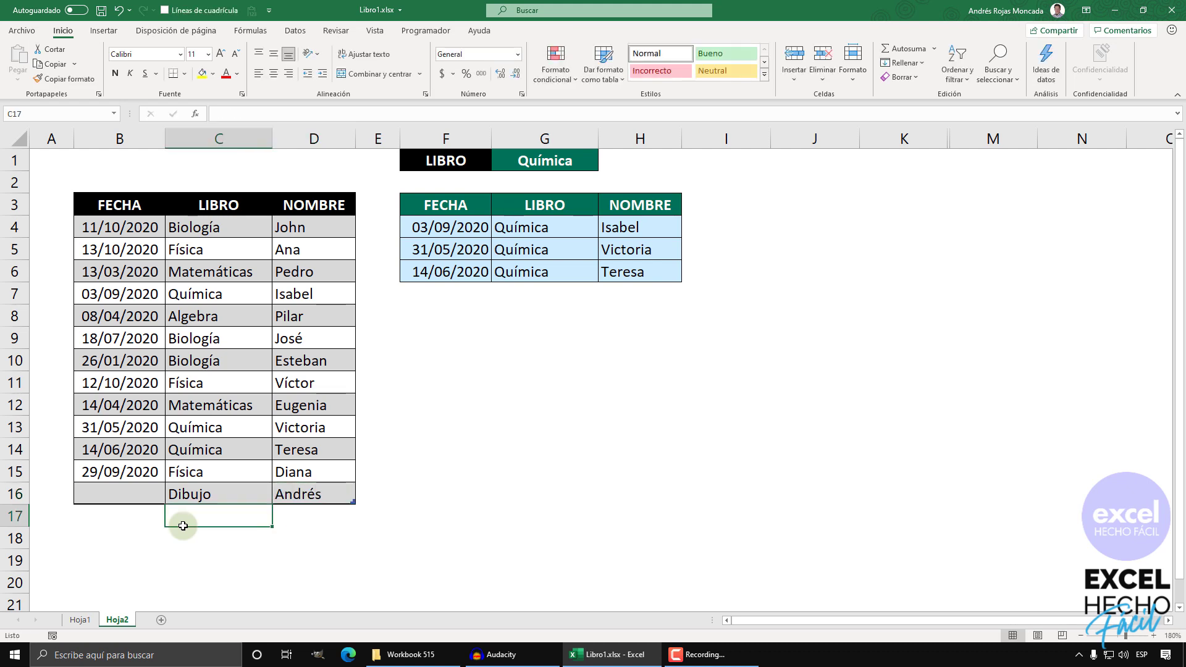
key("Up")
key("Left")
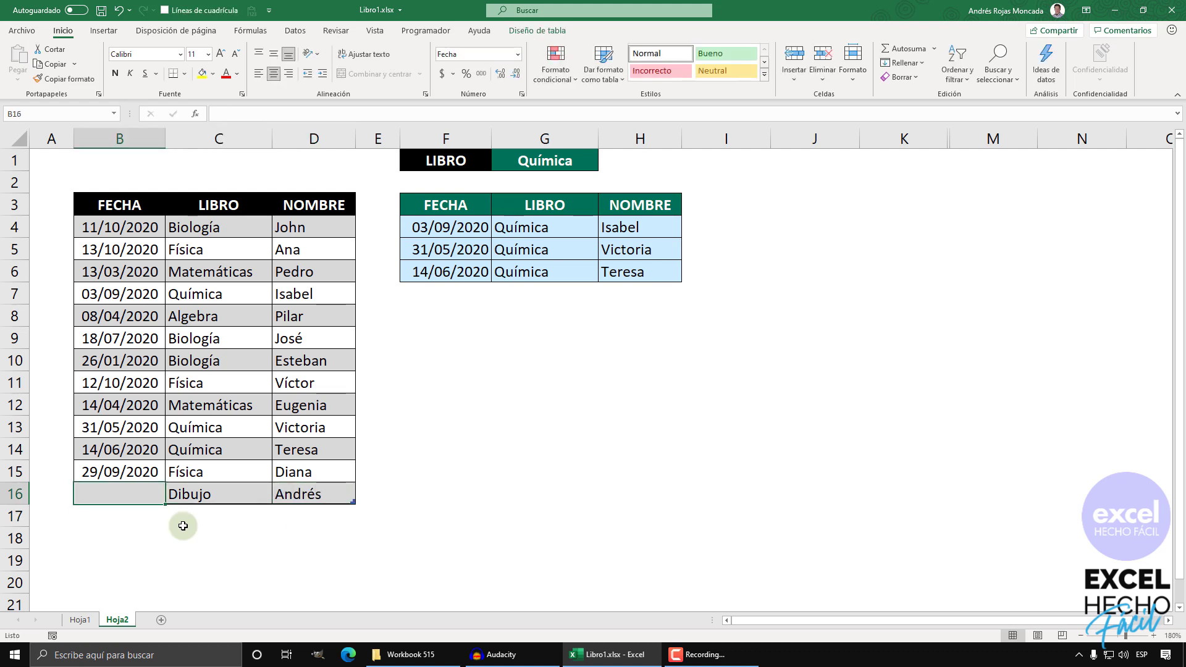
type("20")
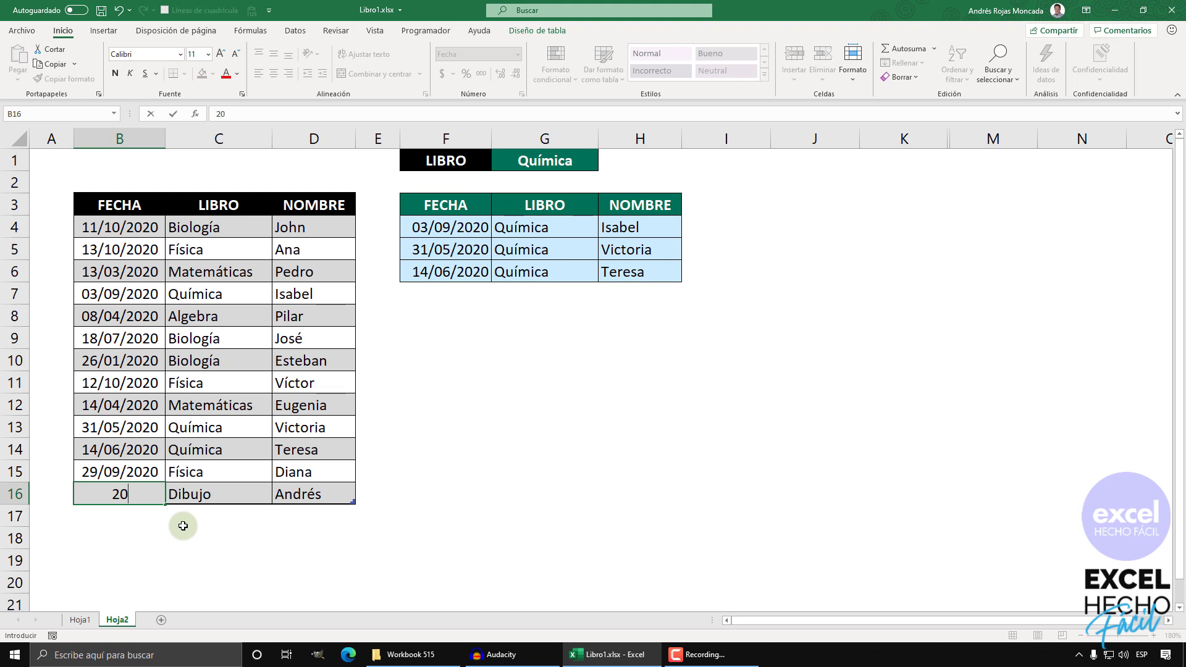
type("/12/2")
type("020")
key("Return")
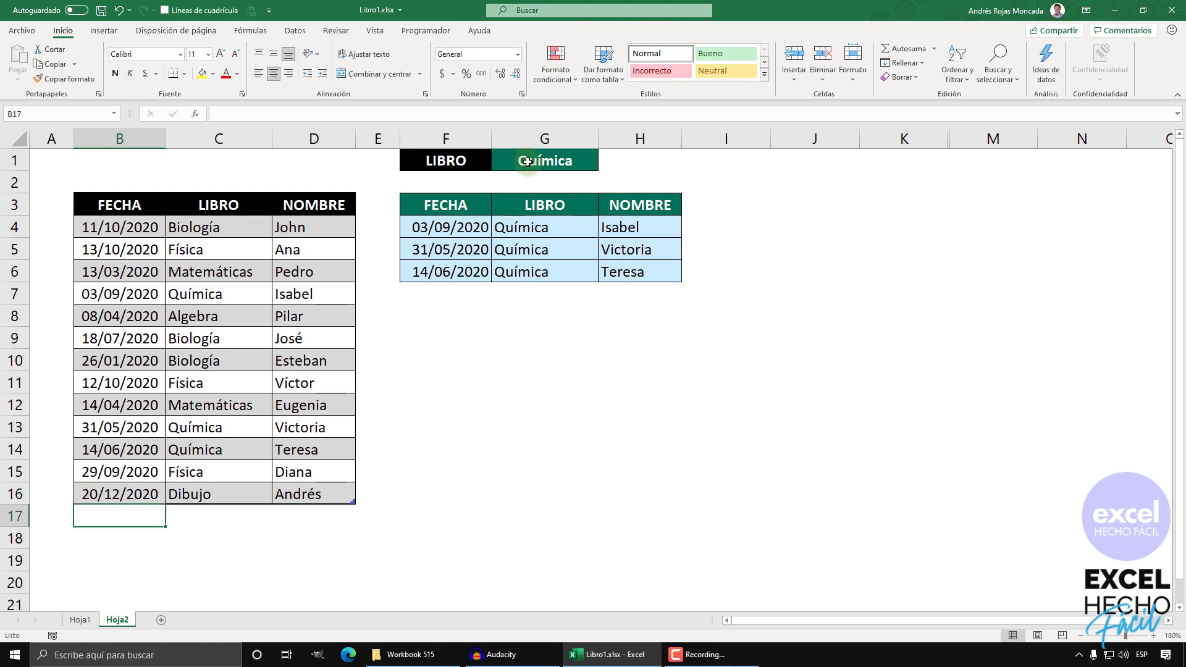
Step: Set the G1 book selector to Dibujo
left_click(544, 162)
left_click(604, 164)
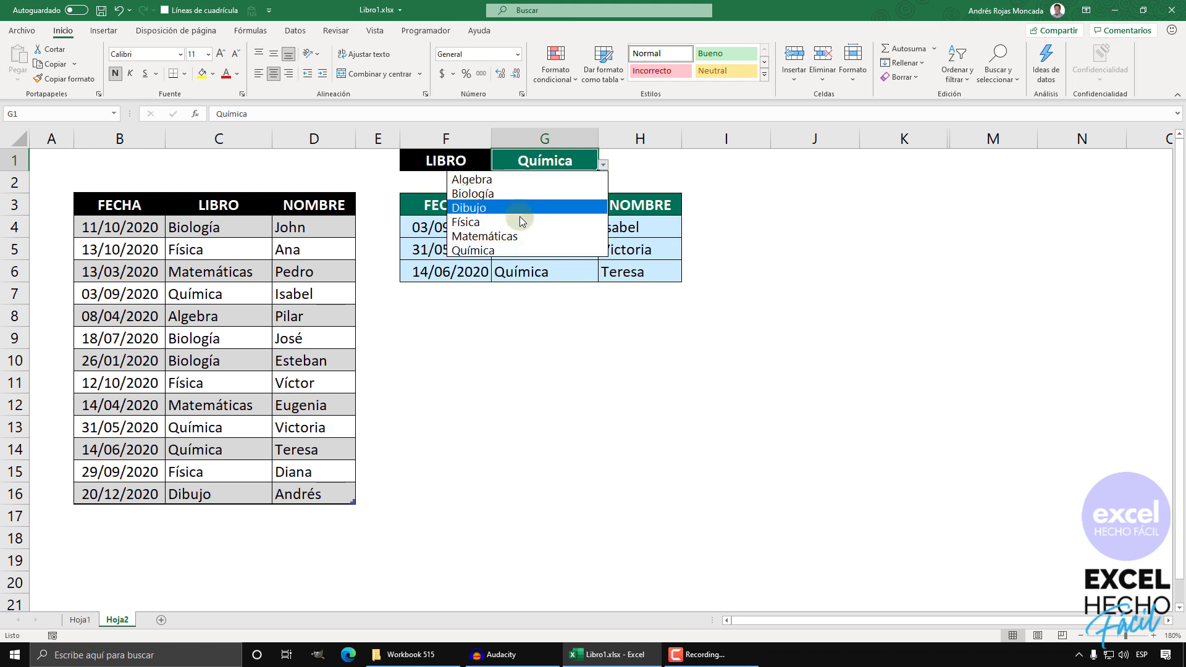
key("Escape")
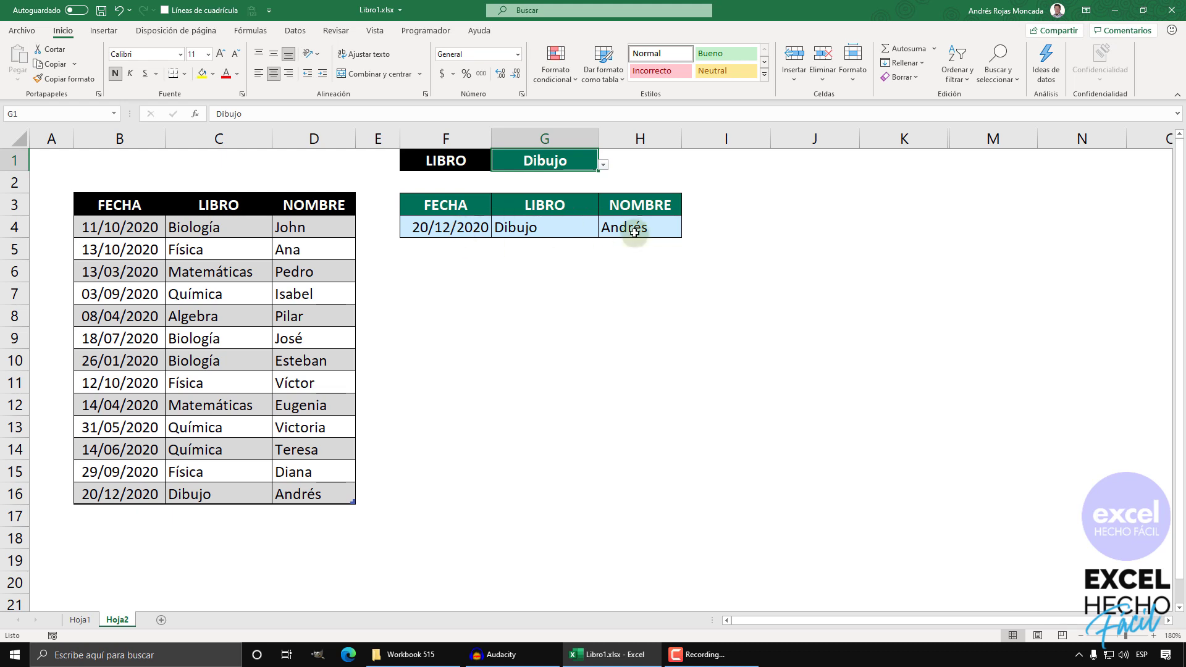
left_click_drag(466, 226, 664, 226)
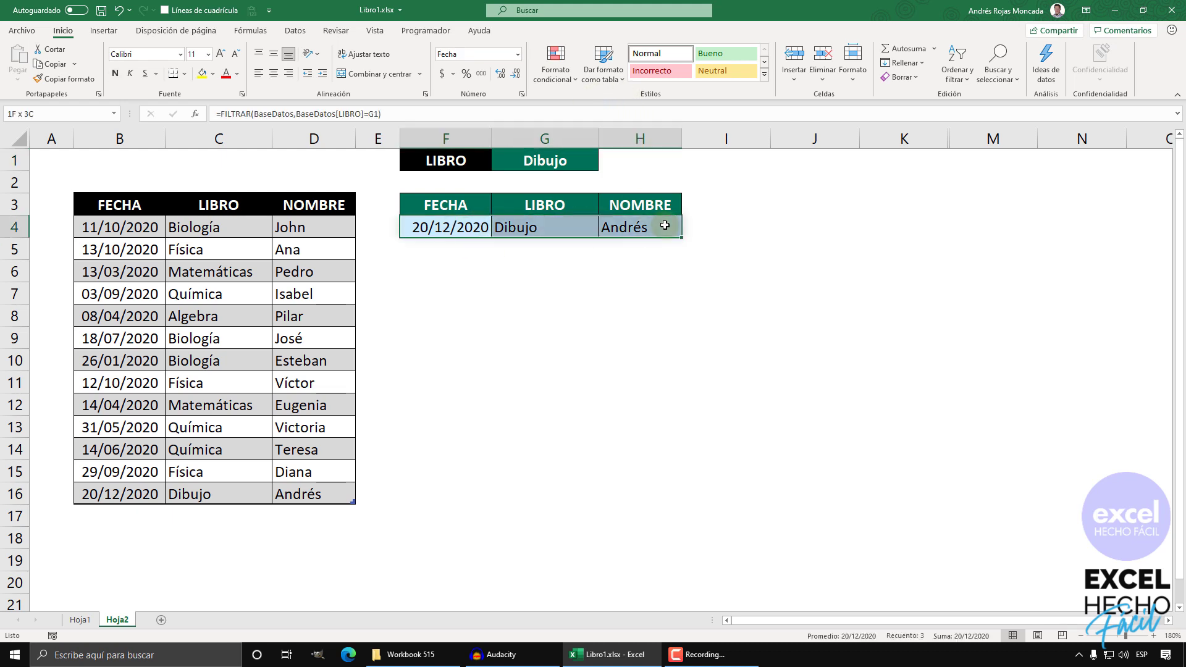
left_click_drag(446, 226, 630, 497)
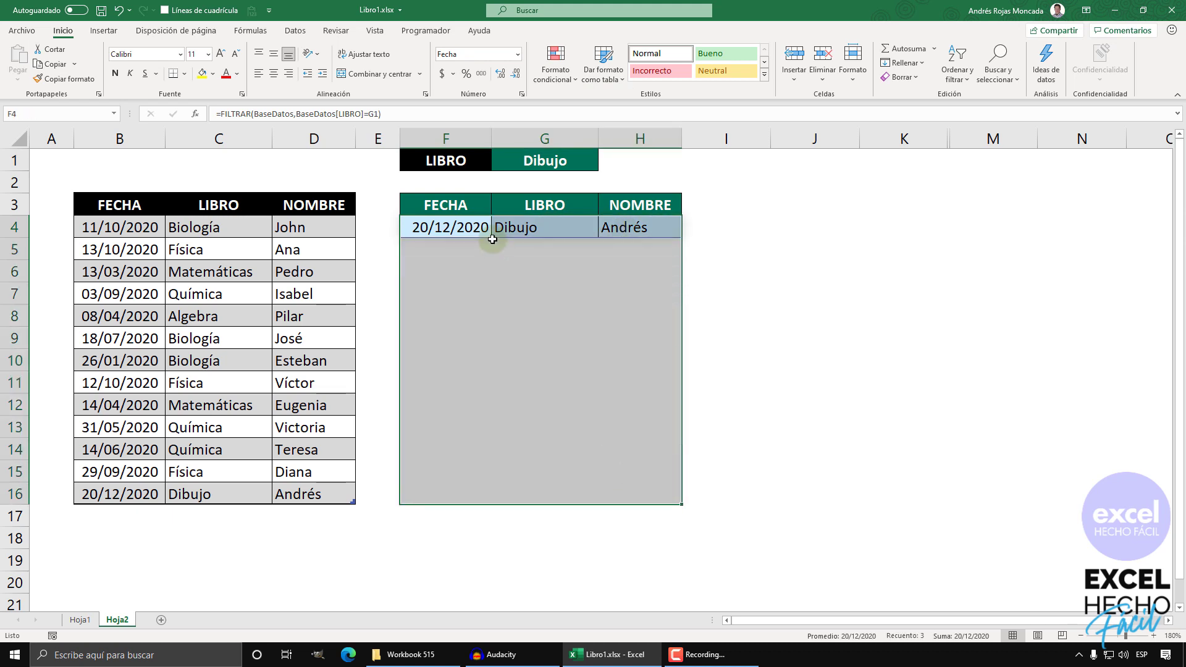
left_click(555, 64)
mouse_move(576, 266)
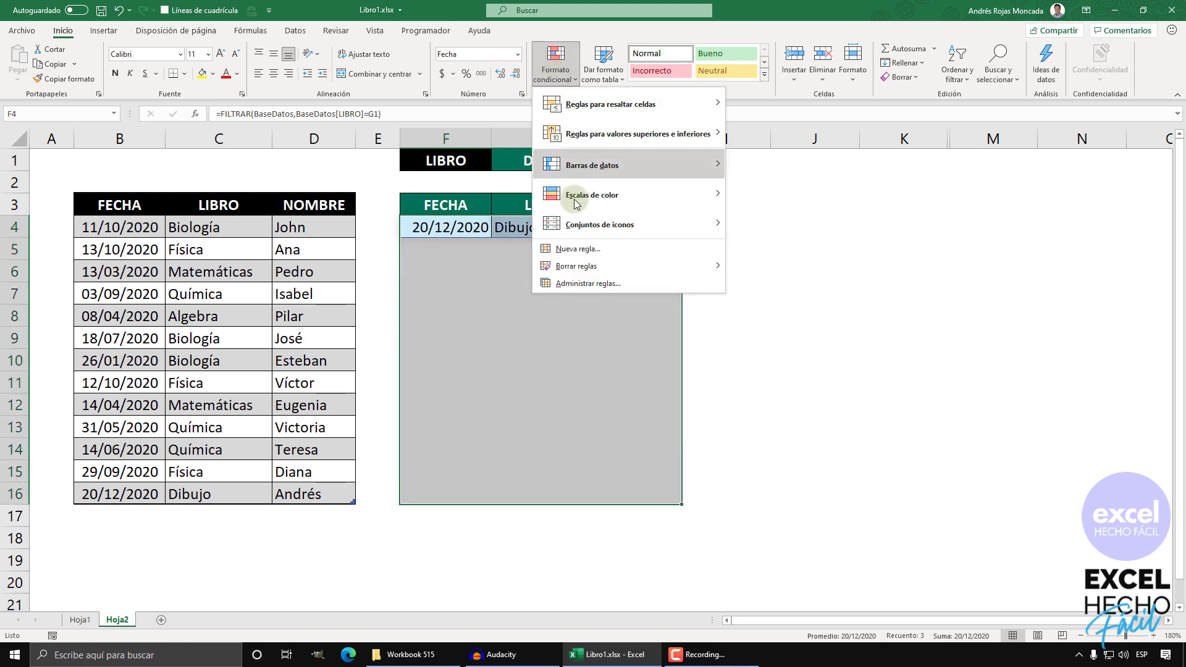
left_click(581, 283)
left_click(739, 285)
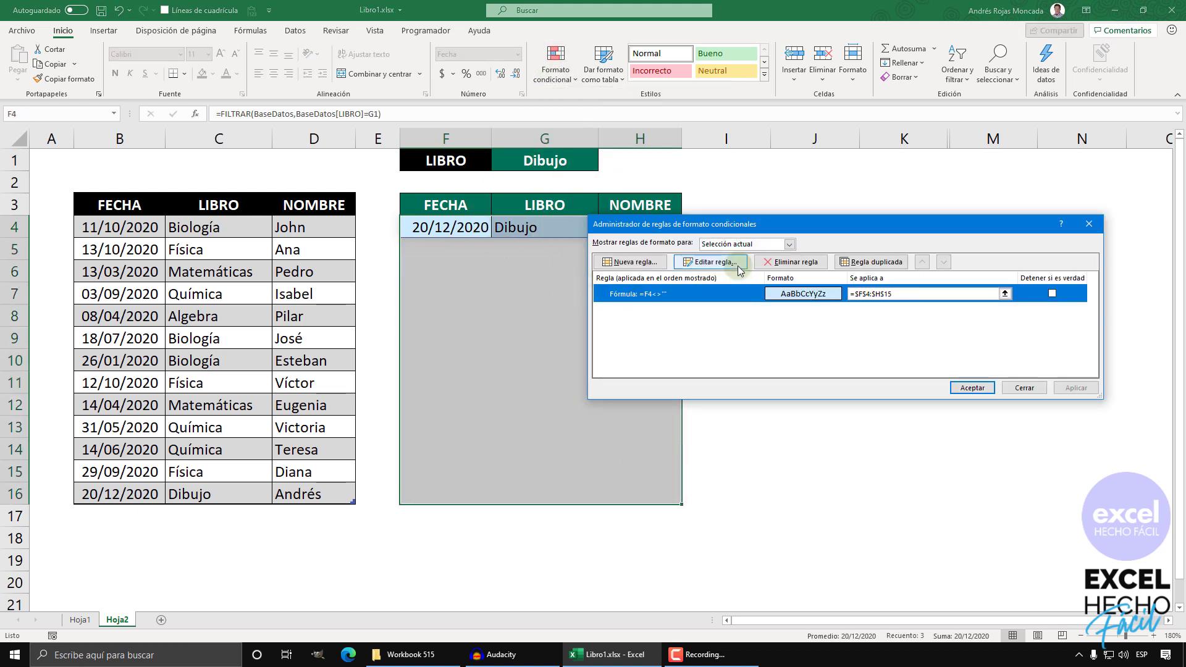
left_click(737, 266)
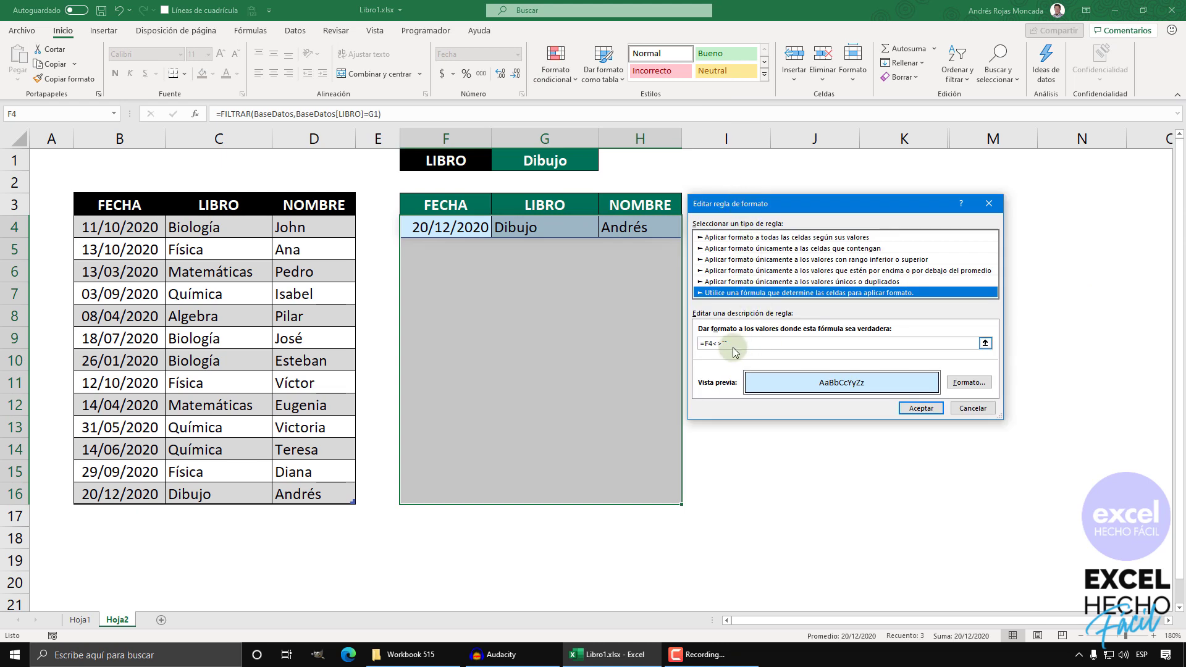
type(">\"\"")
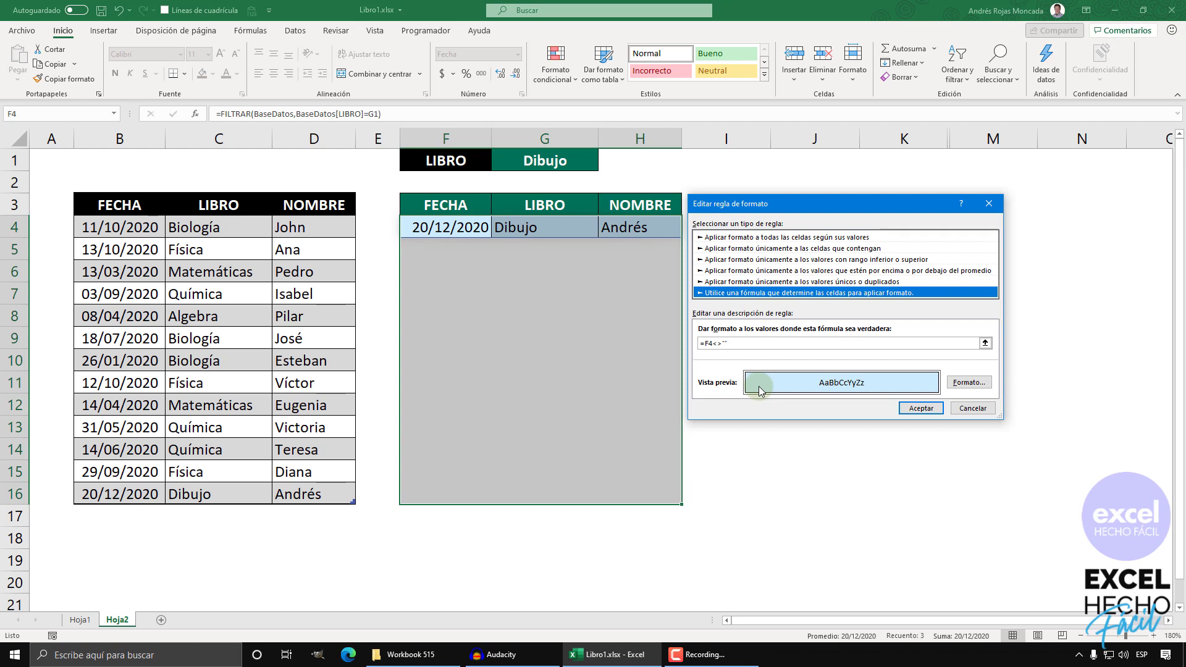
left_click(973, 407)
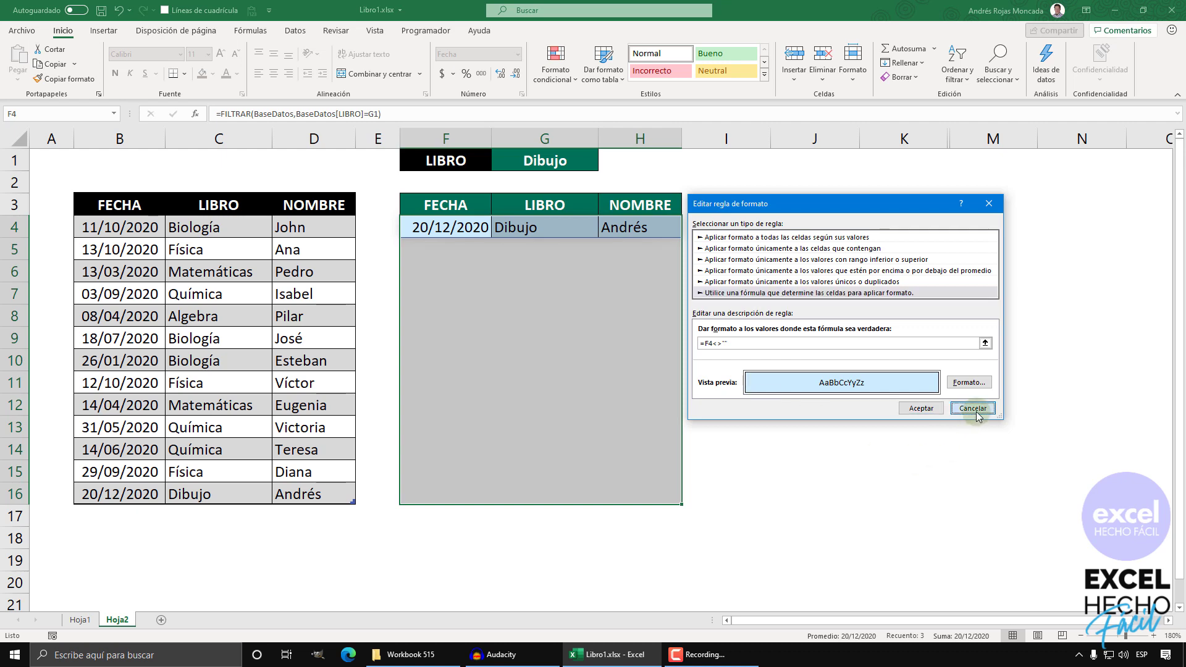
left_click(1088, 223)
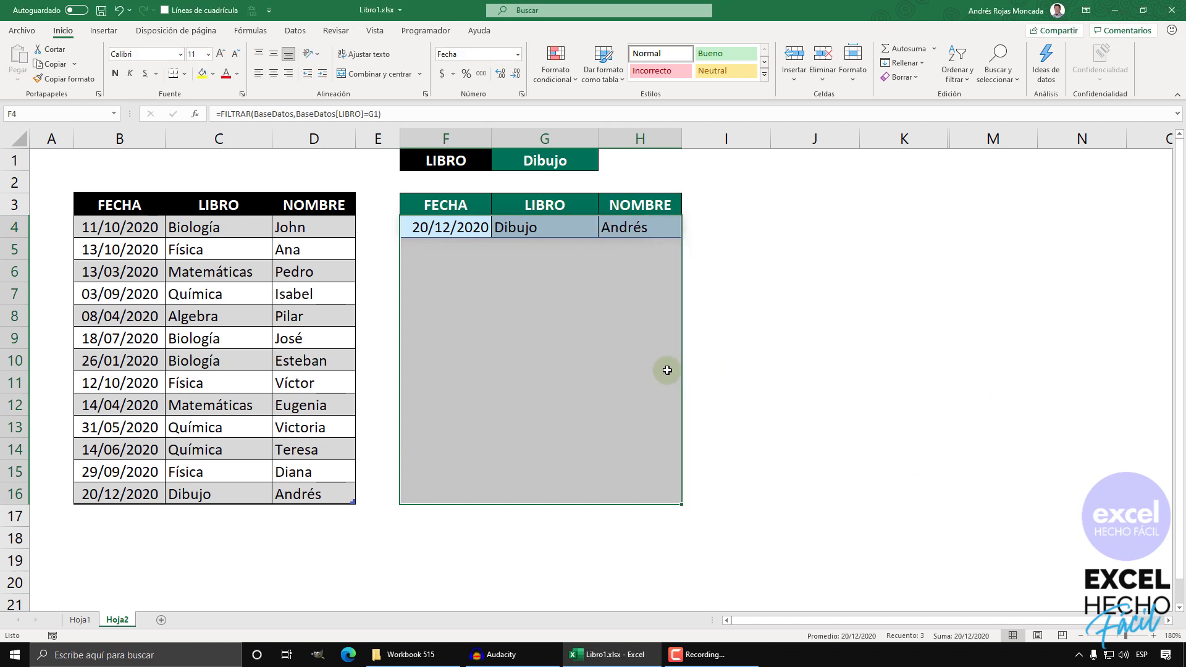
left_click(446, 489)
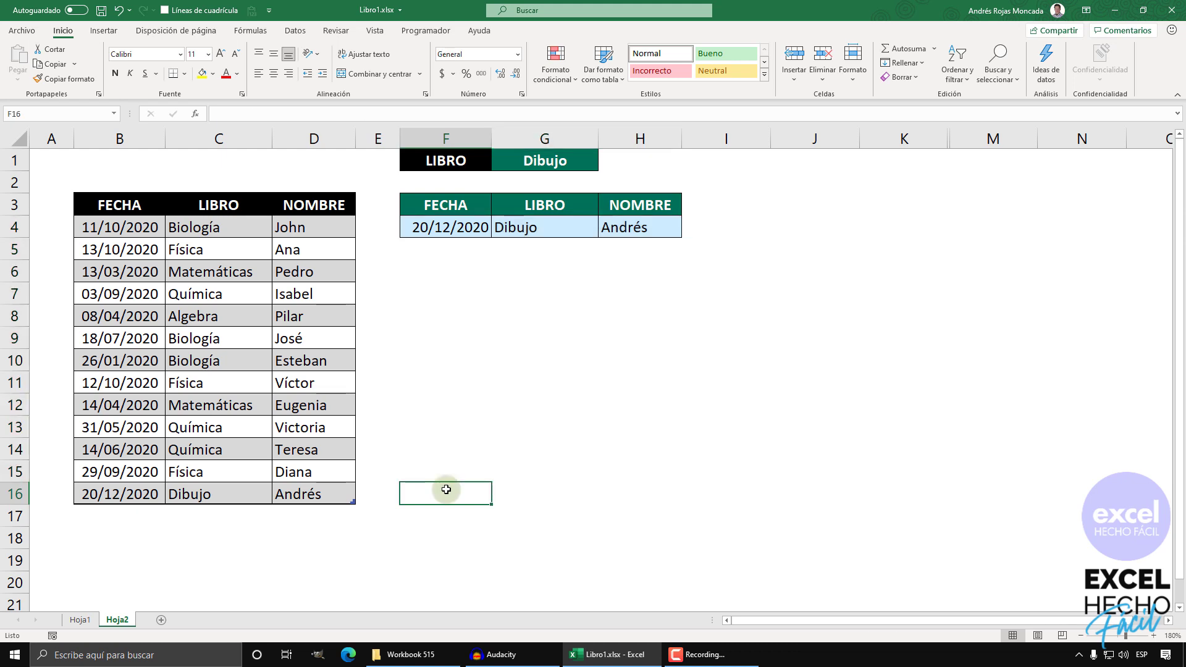
Step: Choose Algebra in the G1 dropdown, then change it to Biología
left_click(544, 161)
left_click(603, 165)
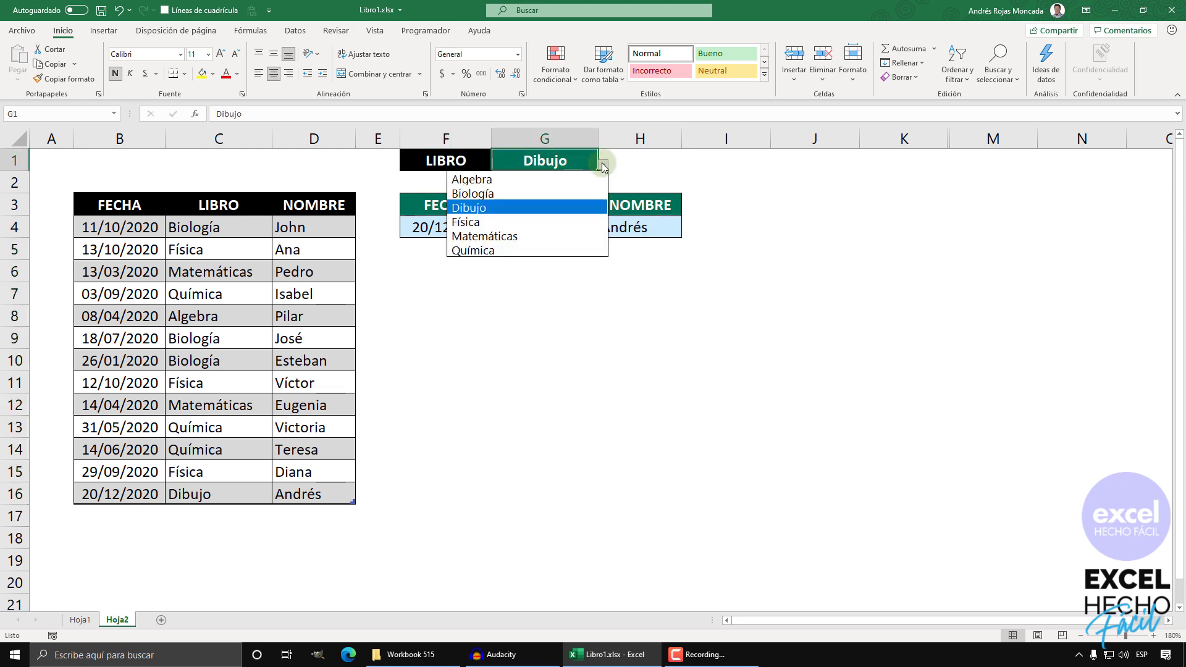
left_click(537, 179)
left_click(604, 165)
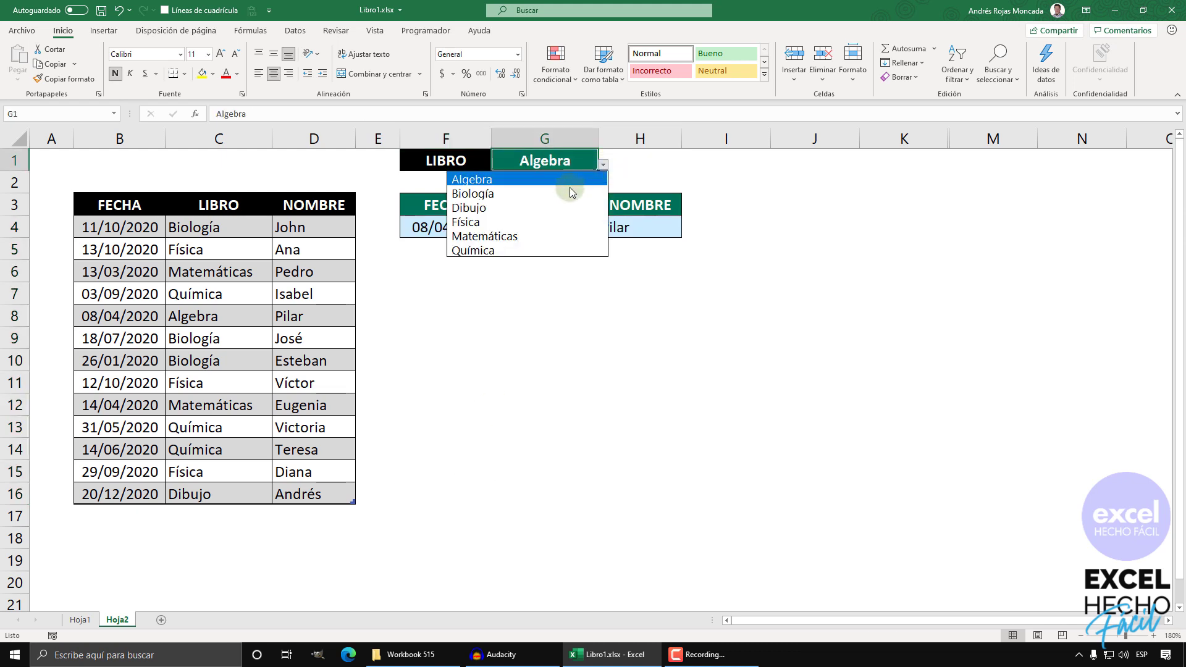
left_click(569, 189)
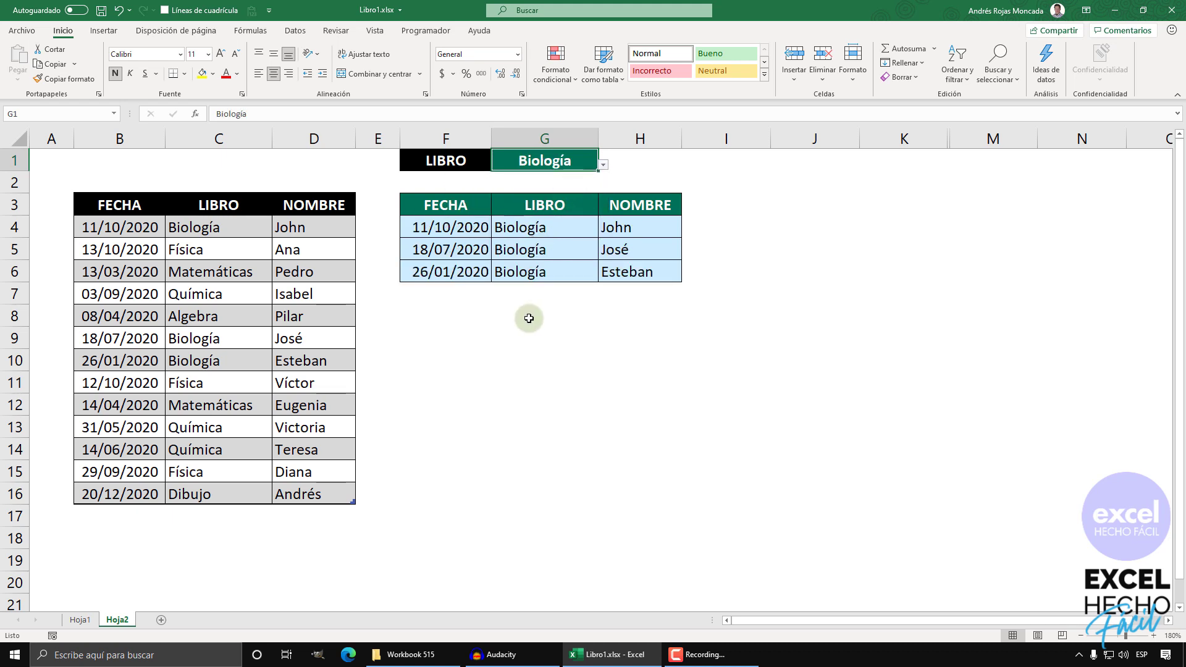